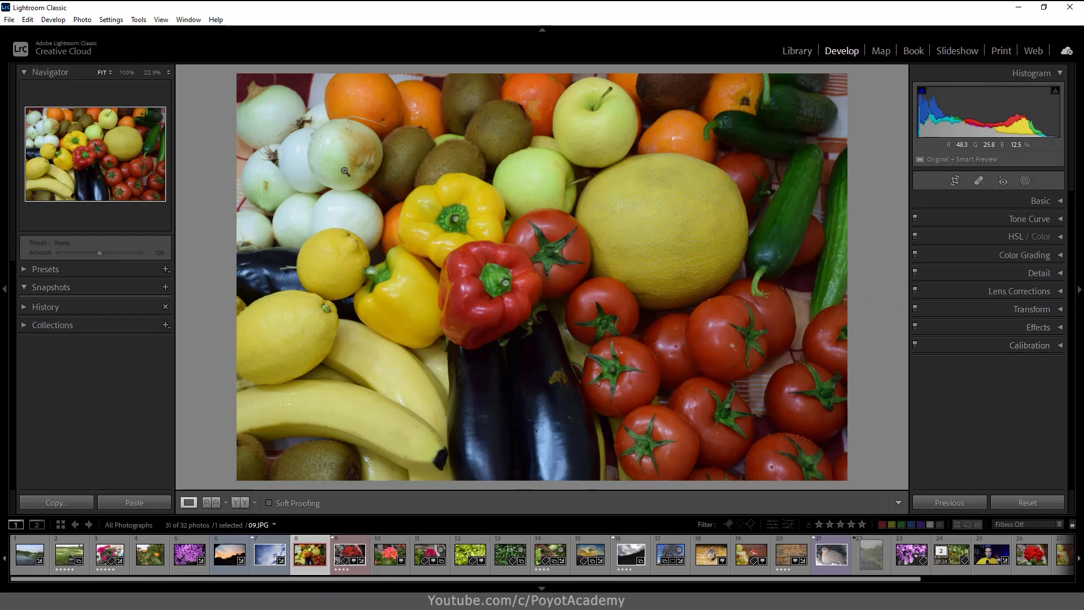
Step: Create a virtual copy of 09.JPG, stacked with the original as Copy 1
click(88, 24)
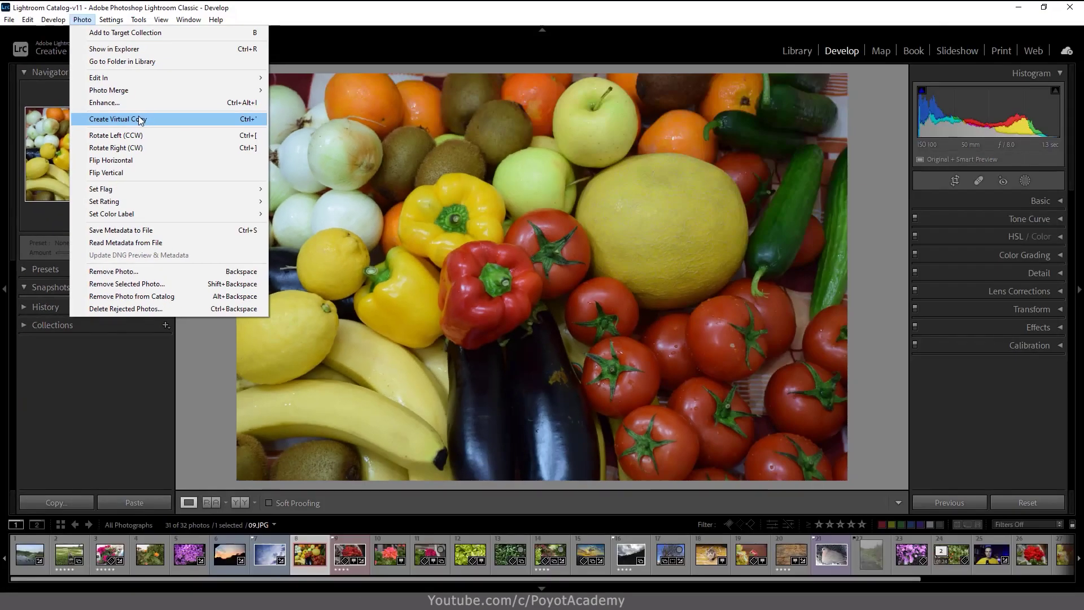
click(139, 117)
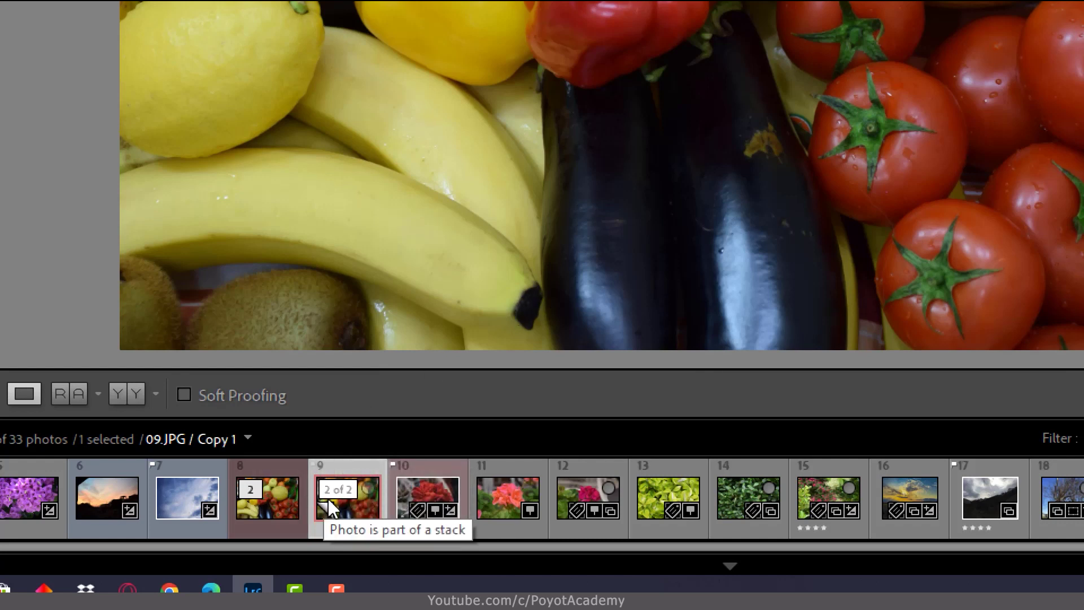
mouse_move(345, 554)
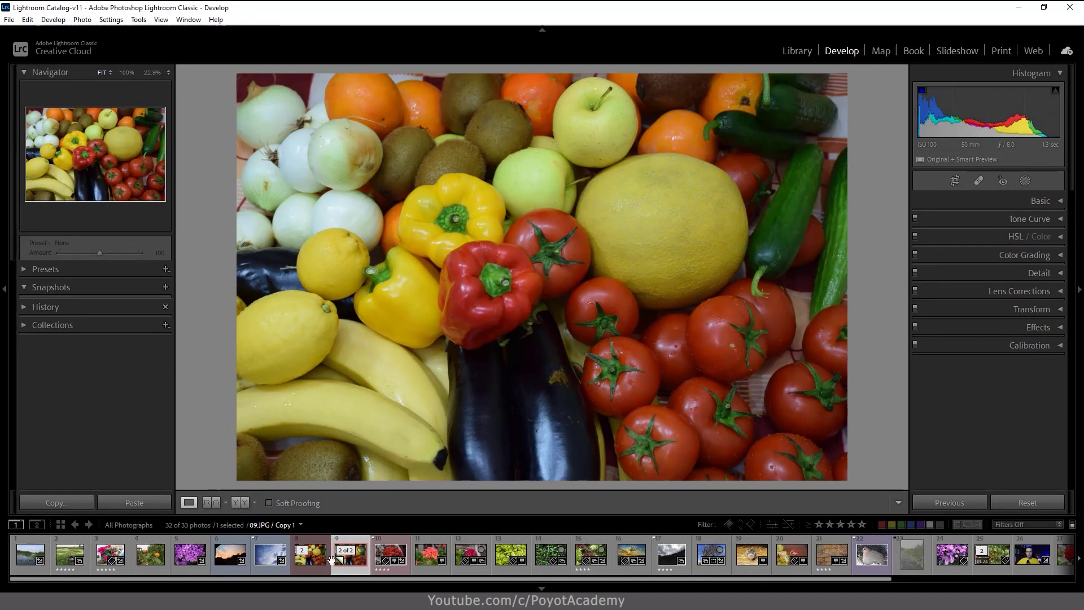
click(316, 556)
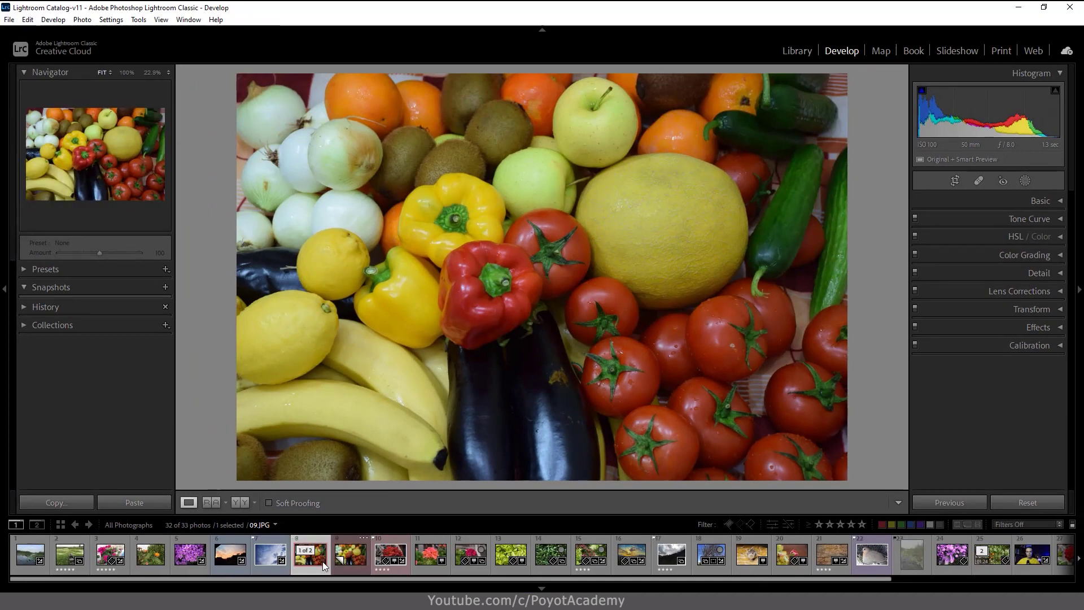
click(351, 562)
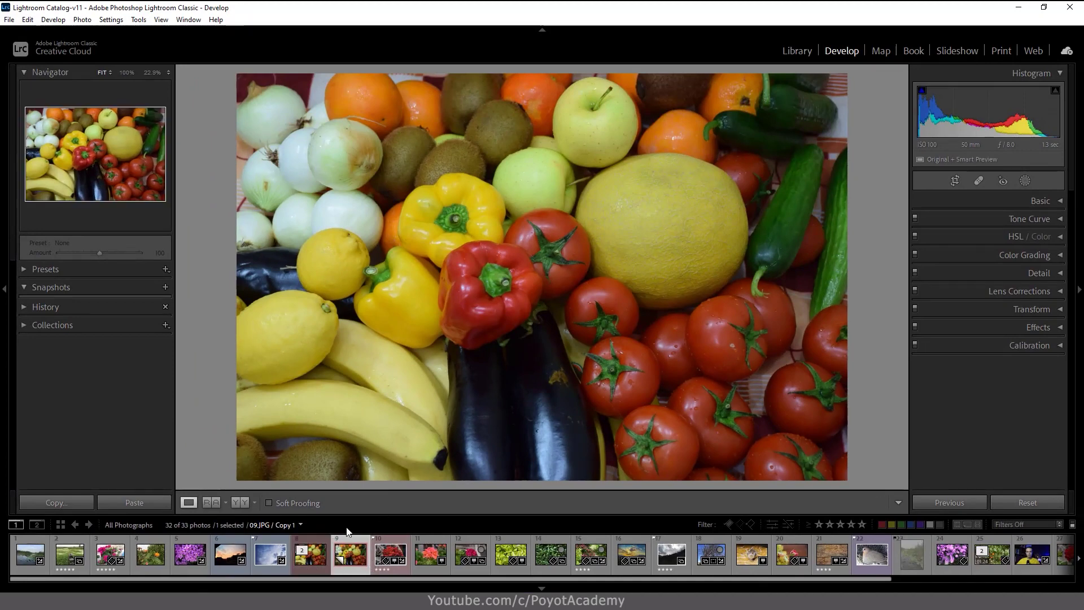
click(311, 558)
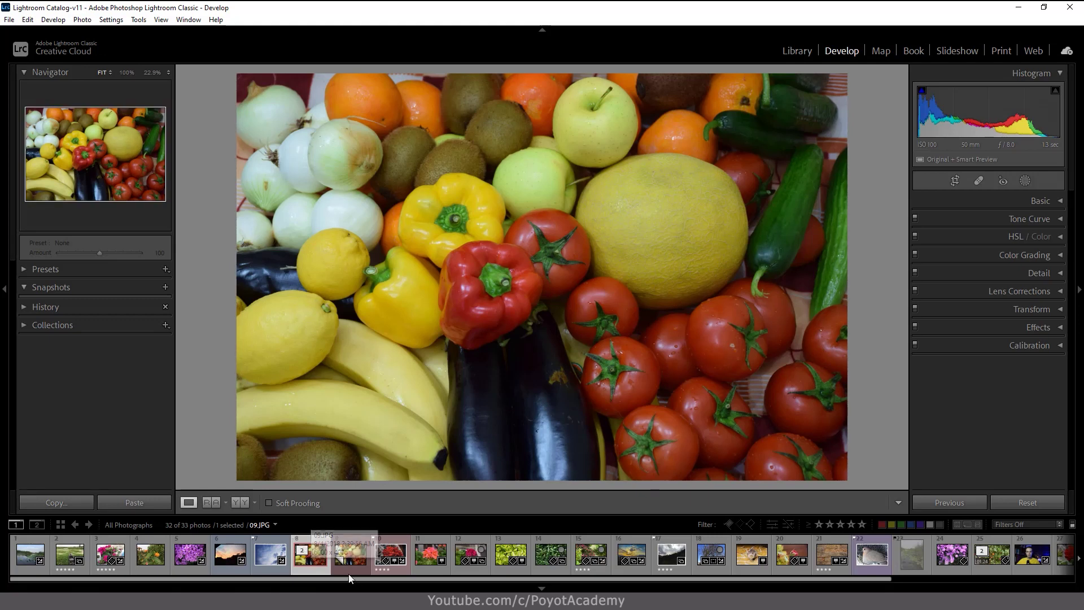
click(351, 559)
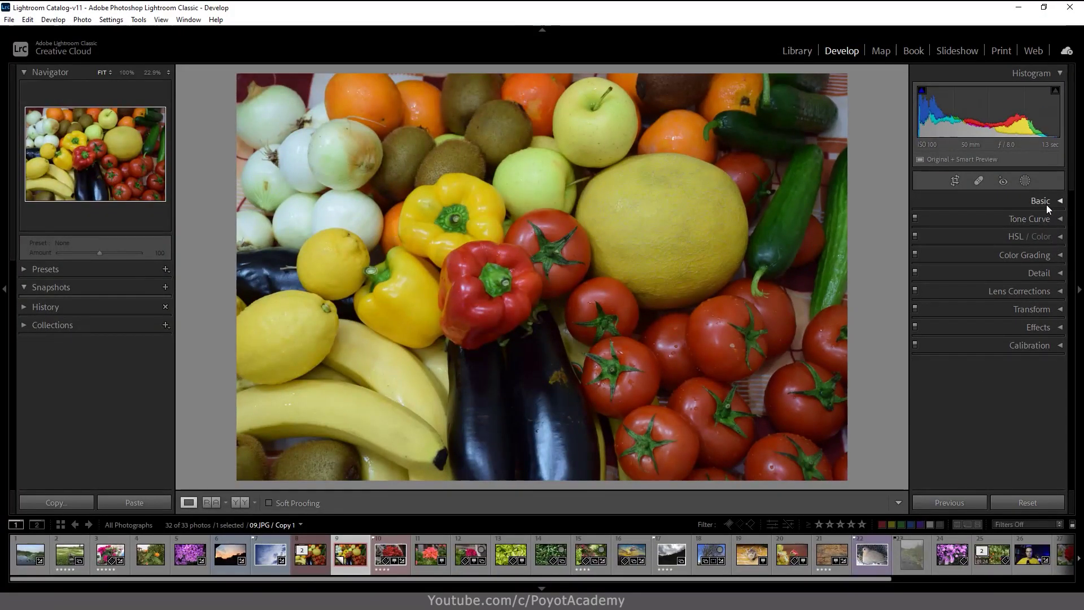
Step: Convert the copy to Black & White with Exposure −0.09 and Highlights −7
click(1046, 204)
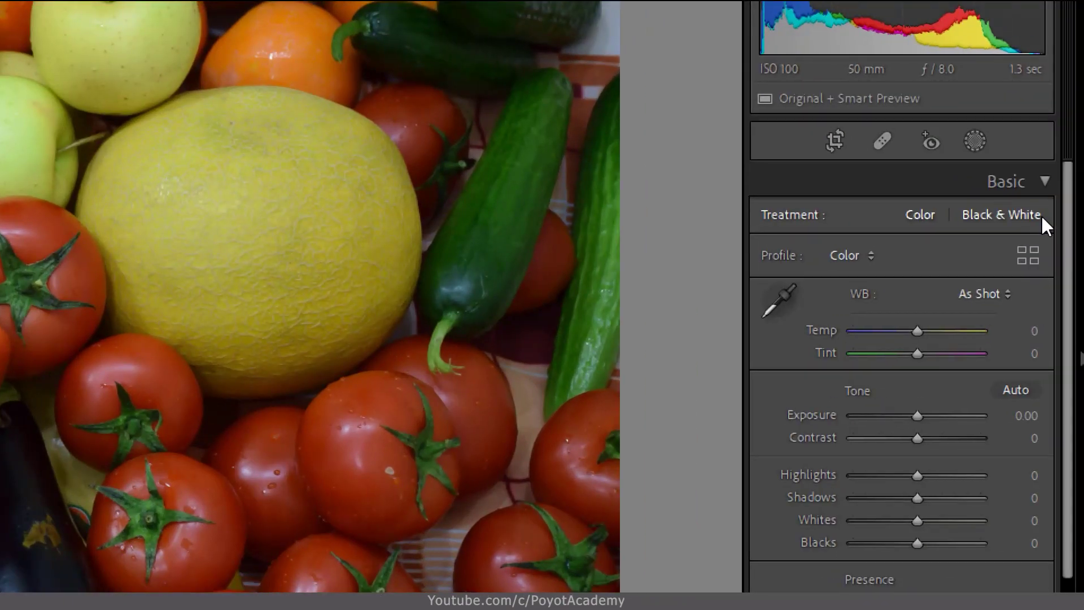
click(1004, 213)
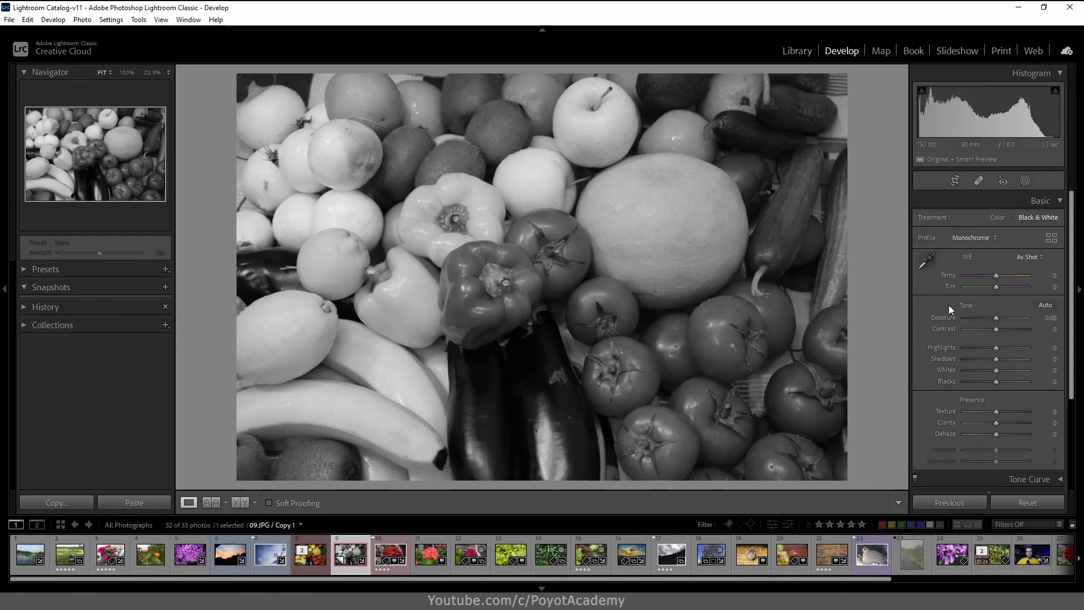
drag(997, 317, 996, 321)
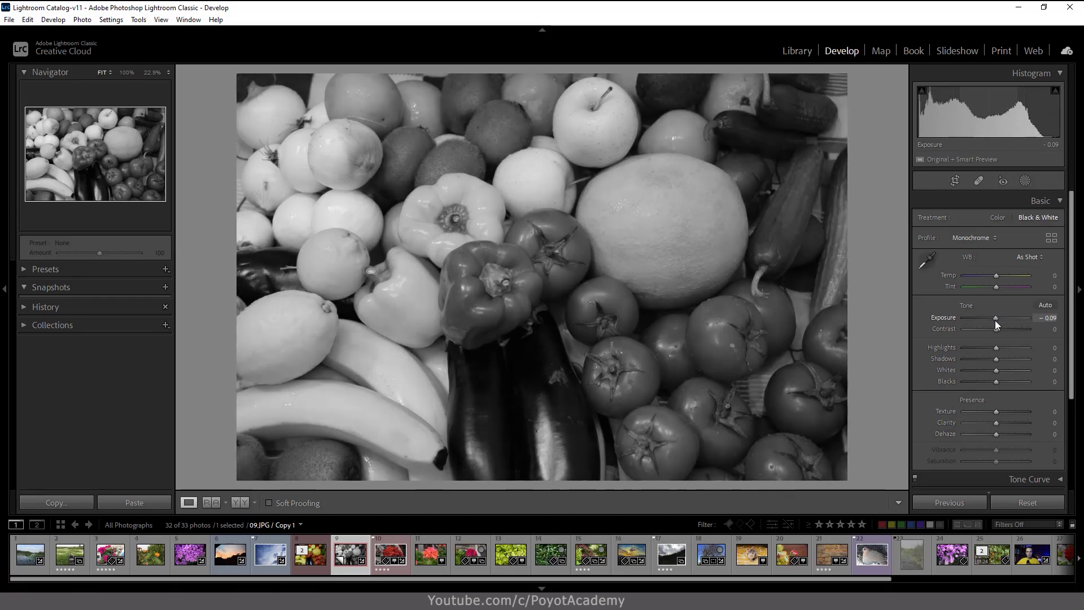
click(996, 217)
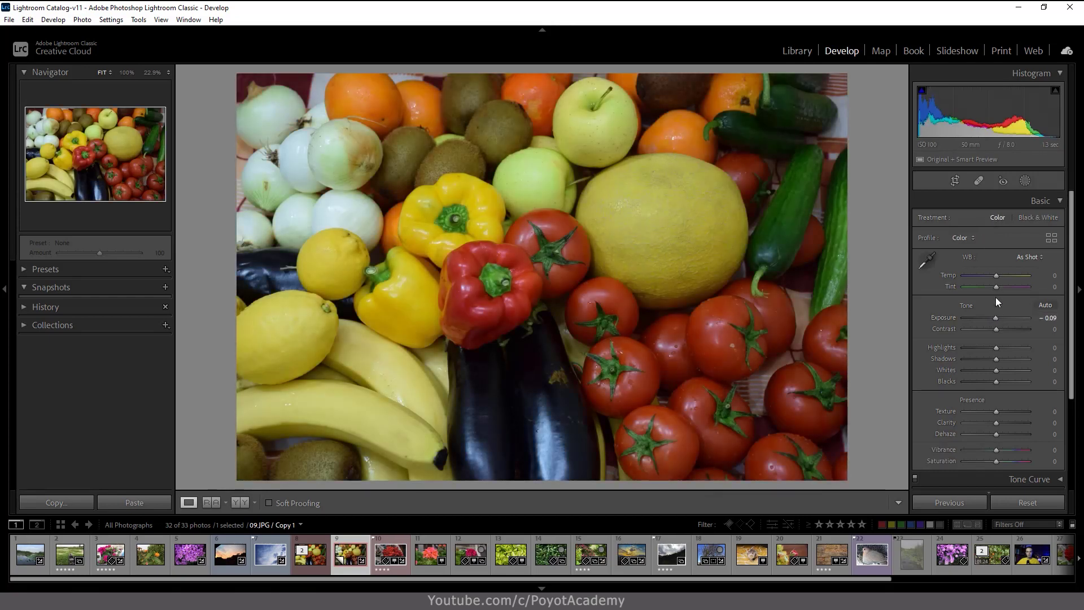
click(1038, 217)
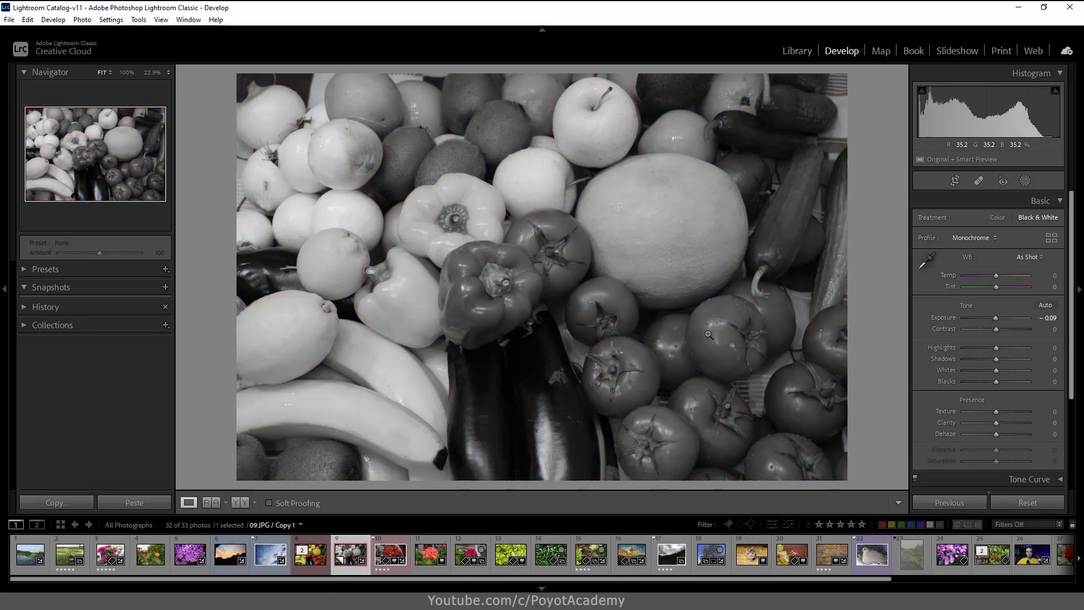
mouse_move(995, 347)
mouse_down()
mouse_move(986, 347)
mouse_move(1010, 357)
mouse_move(995, 355)
mouse_move(985, 370)
mouse_move(1016, 374)
mouse_move(997, 373)
mouse_up()
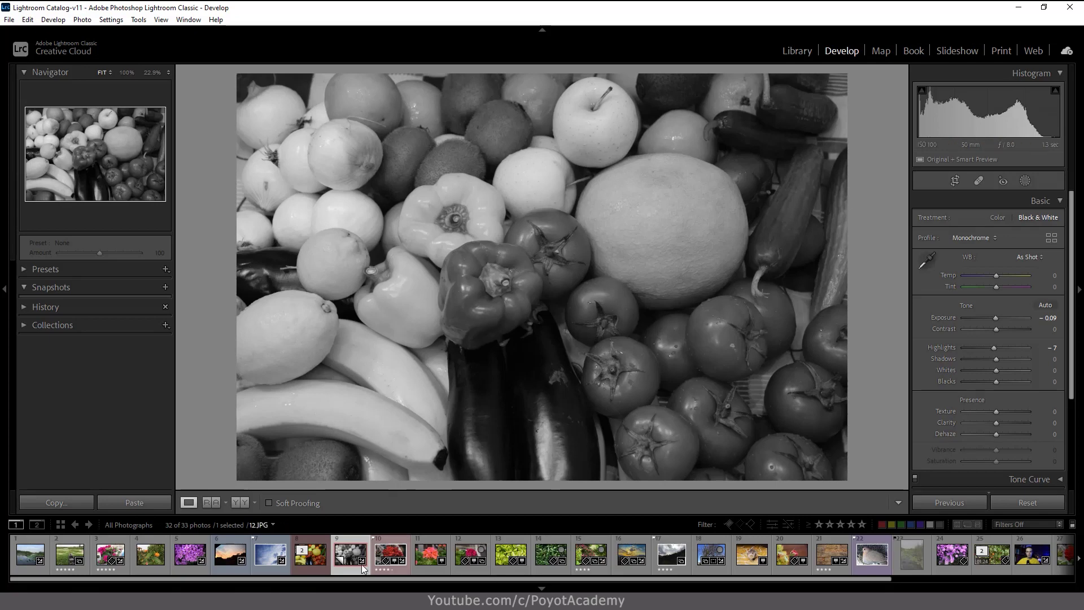
click(309, 565)
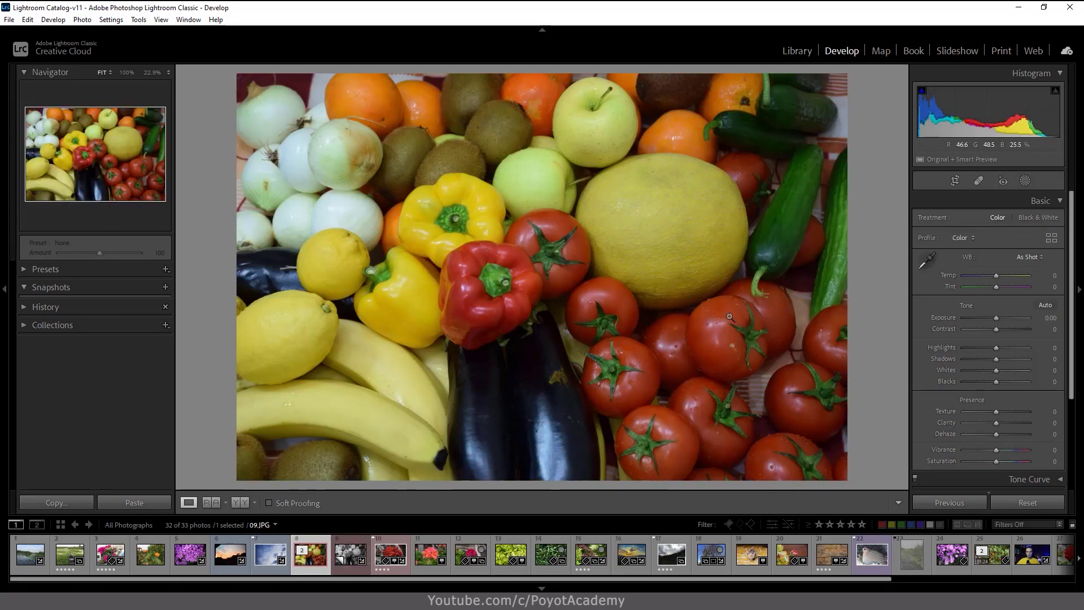
Step: Adjust the original's HSL Red hue, settling at +3 so peppers and tomatoes stay red
click(1035, 202)
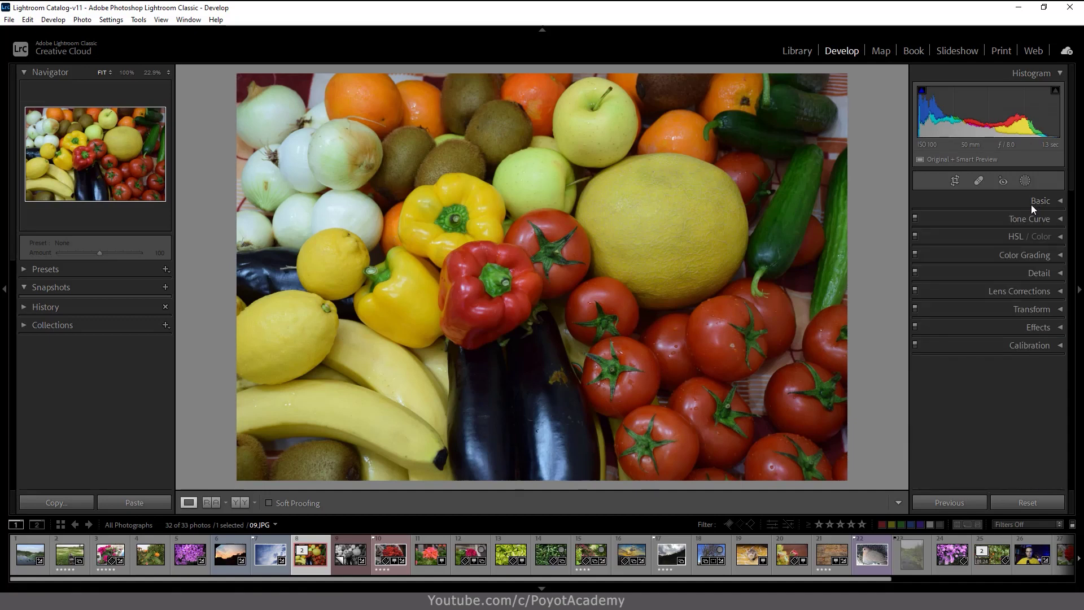
click(1015, 239)
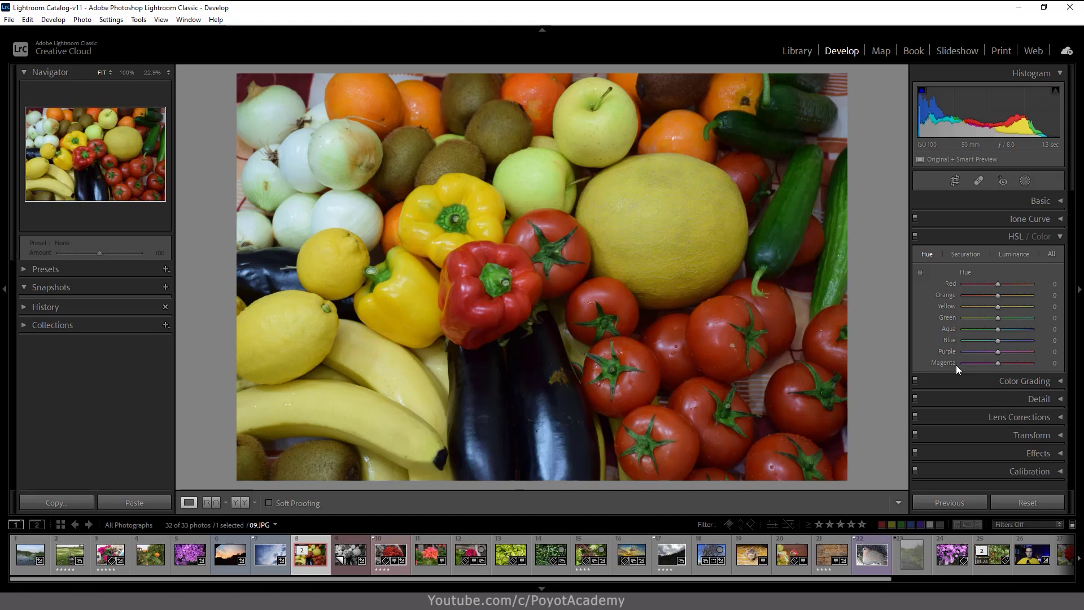
drag(1001, 286, 1038, 279)
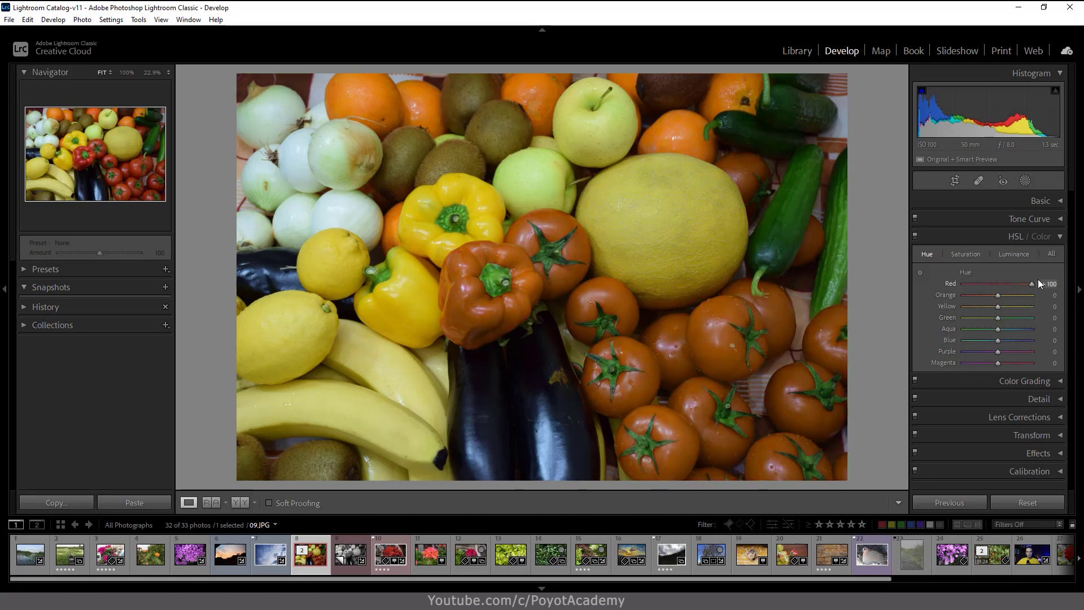
mouse_move(1038, 279)
mouse_down()
mouse_move(1026, 286)
mouse_move(1048, 283)
mouse_up()
drag(1035, 283, 1002, 290)
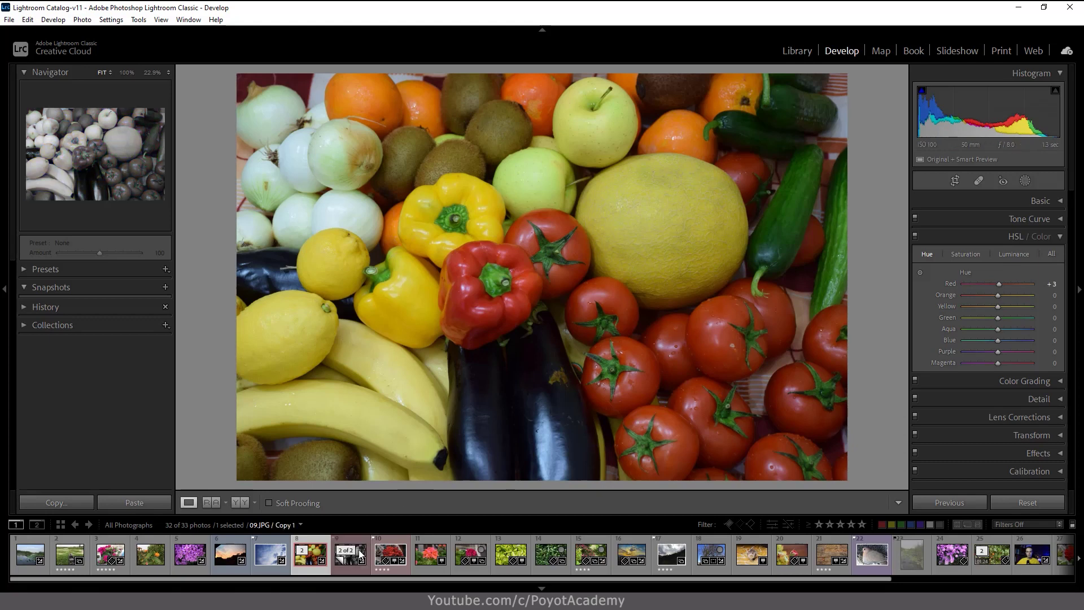
Step: Select the black-and-white copy and collapse Basic so its Black & White Mix sliders show
click(351, 562)
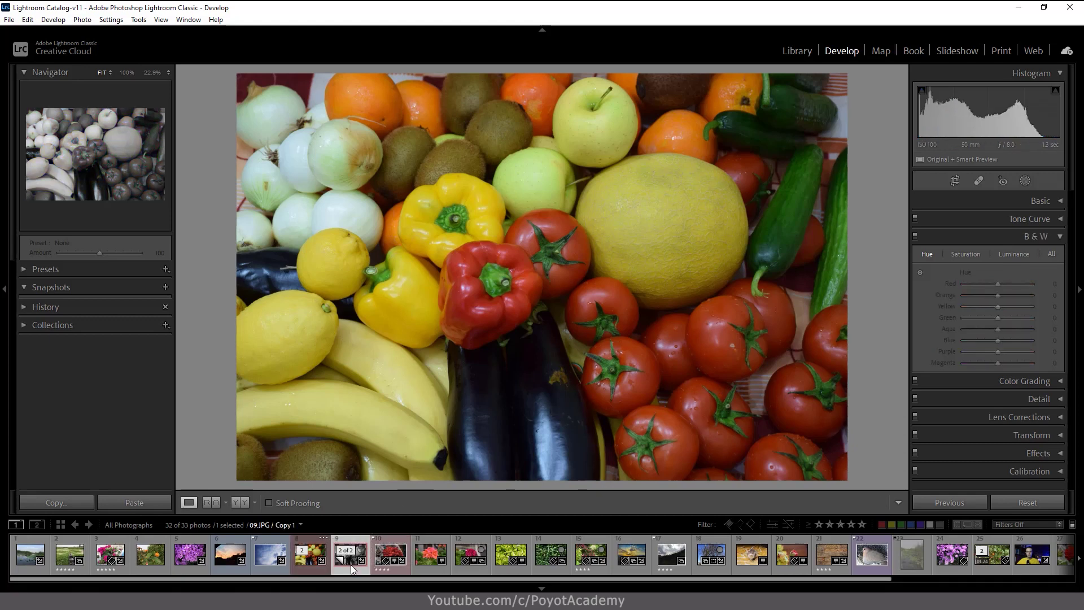
click(1048, 203)
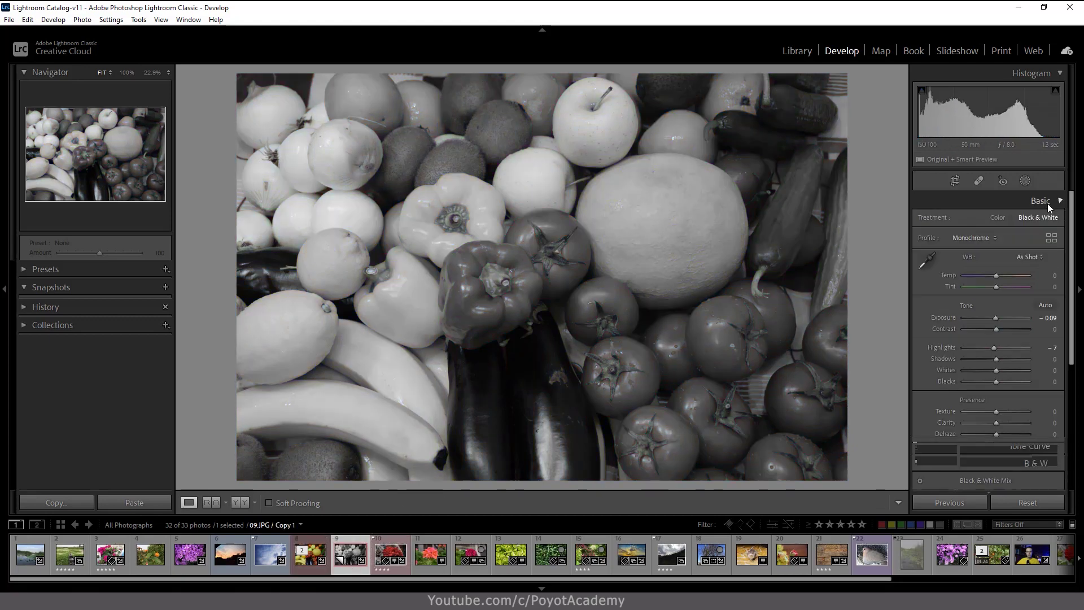
click(1016, 202)
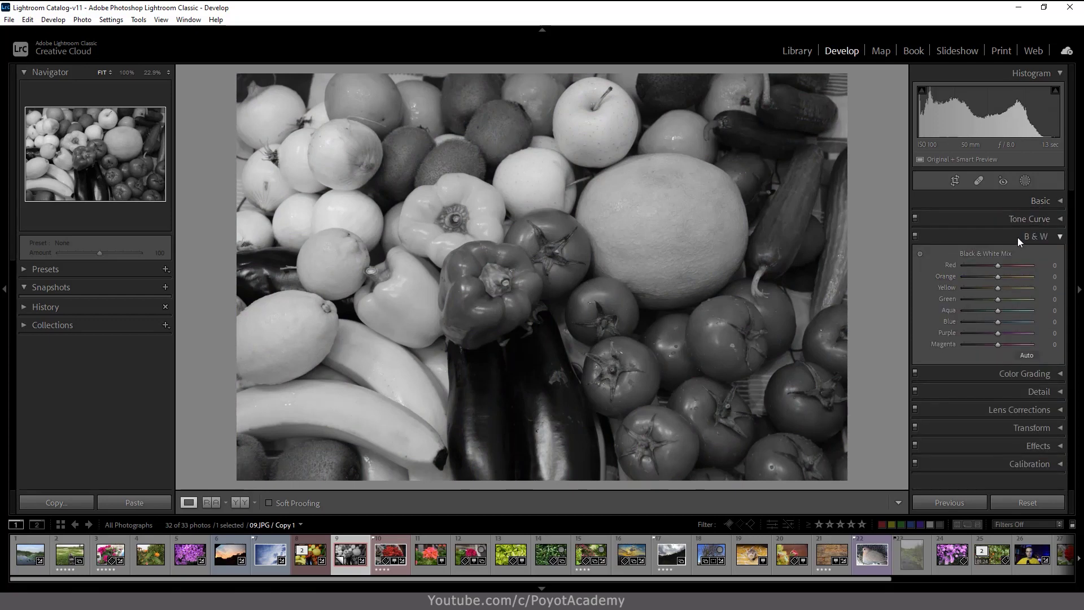
click(310, 562)
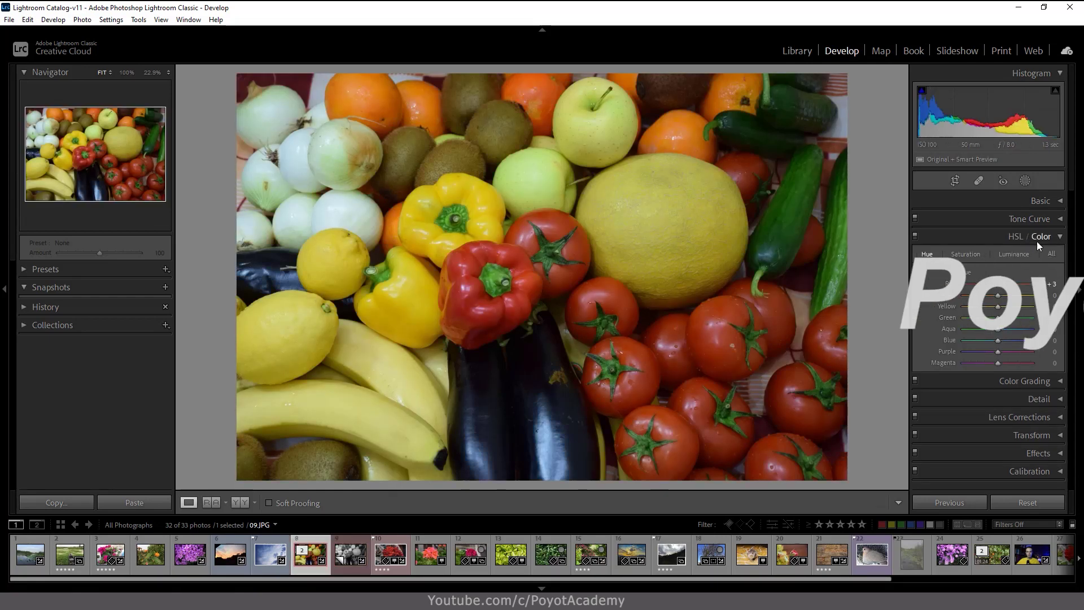
click(347, 565)
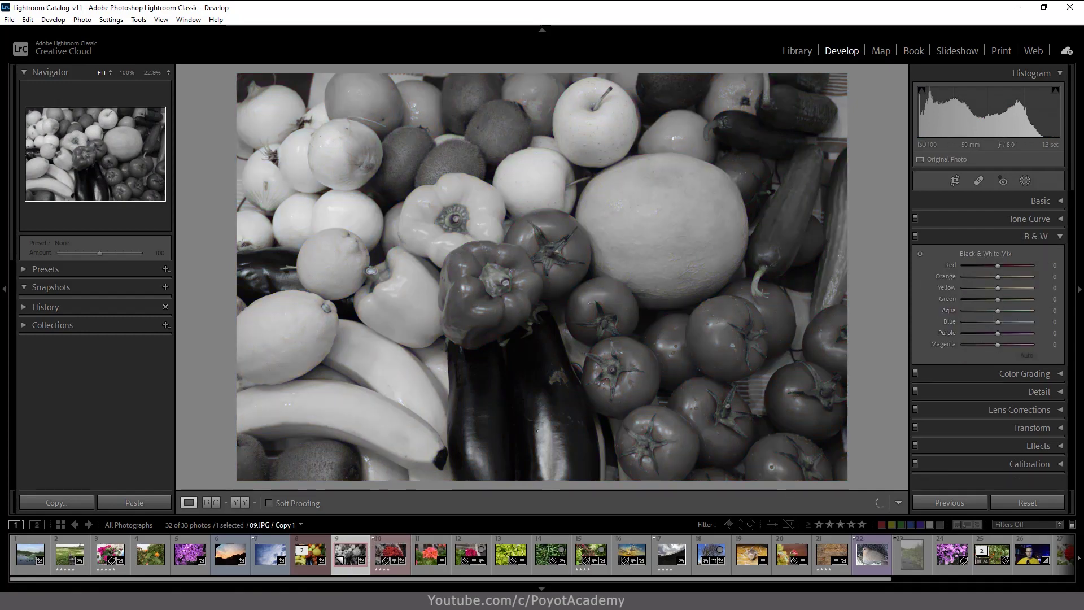
click(1043, 205)
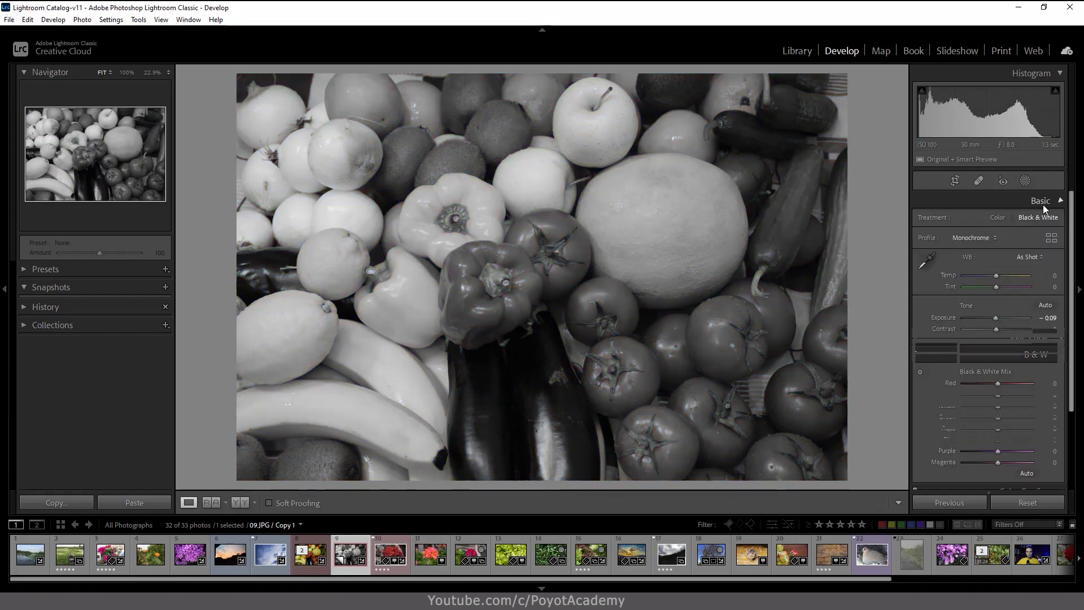
click(1044, 205)
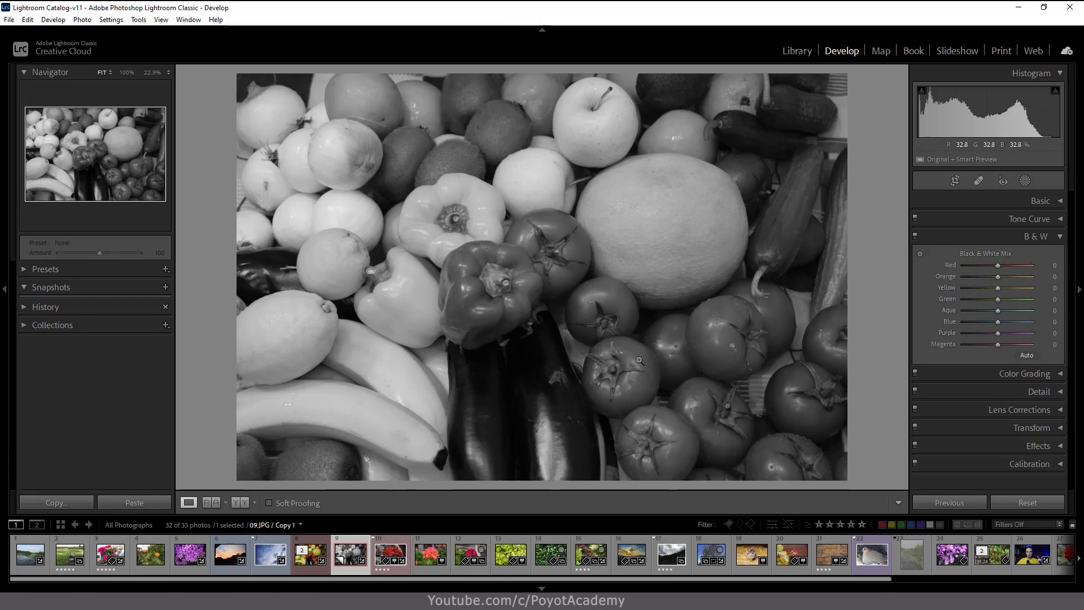
Step: Set the copy's Black & White Mix to Red +8 and Yellow +2, then view the colour original
mouse_move(998, 264)
mouse_down()
mouse_move(1008, 266)
mouse_move(988, 266)
mouse_move(1011, 269)
mouse_move(974, 266)
mouse_move(1023, 275)
mouse_move(997, 277)
mouse_up()
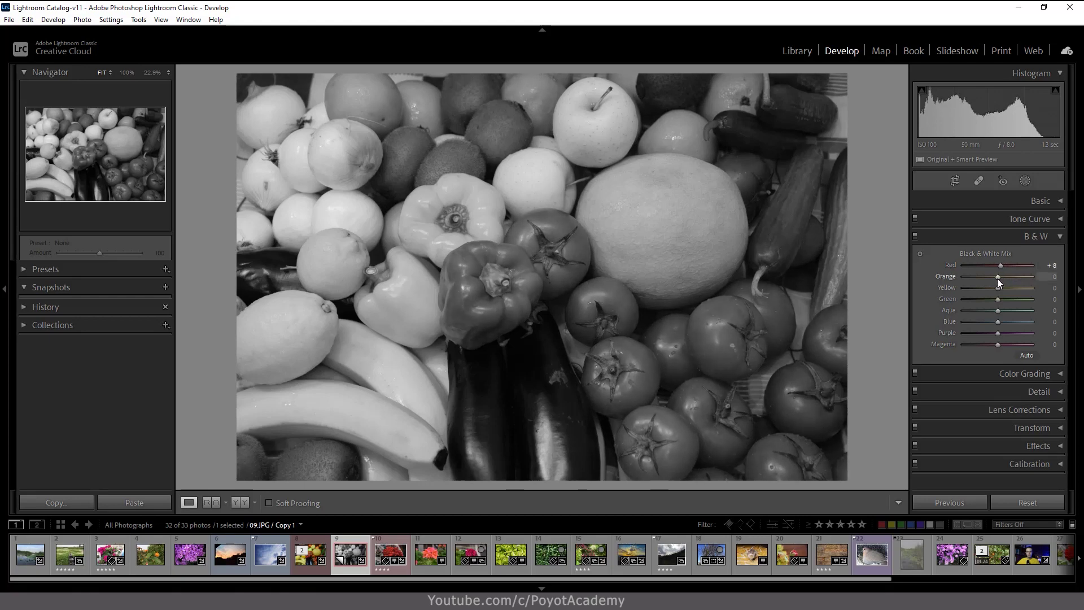
mouse_move(998, 288)
mouse_down()
mouse_move(977, 282)
mouse_move(998, 286)
mouse_up()
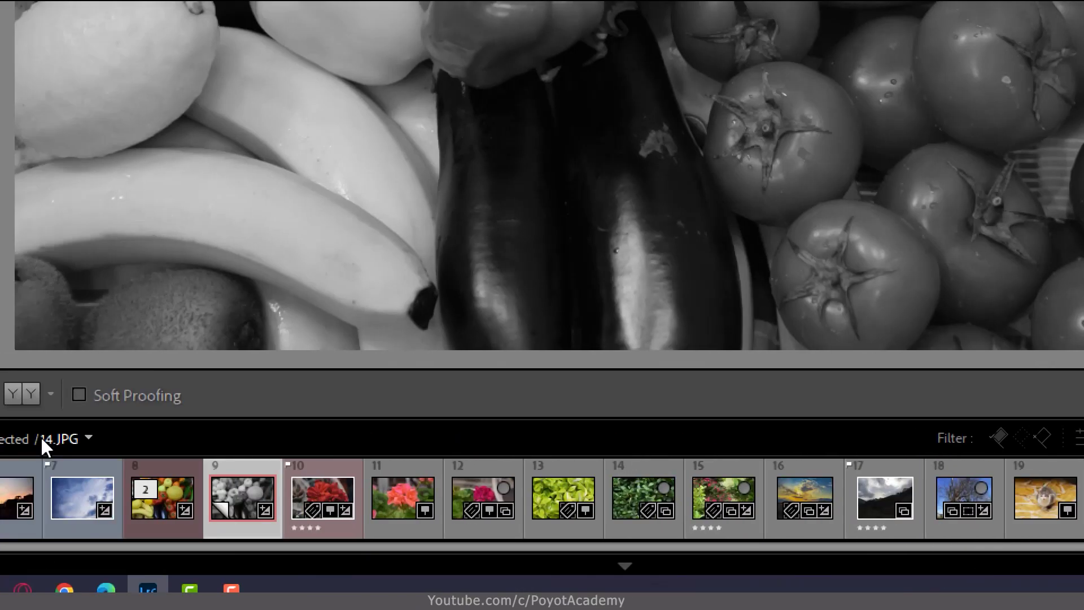
click(298, 509)
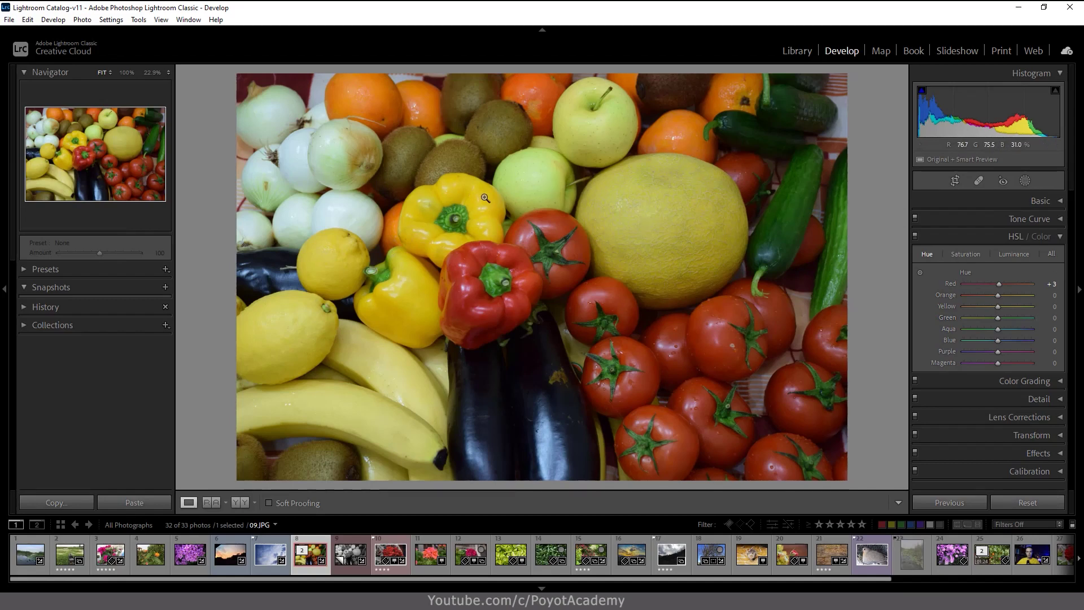
mouse_move(350, 555)
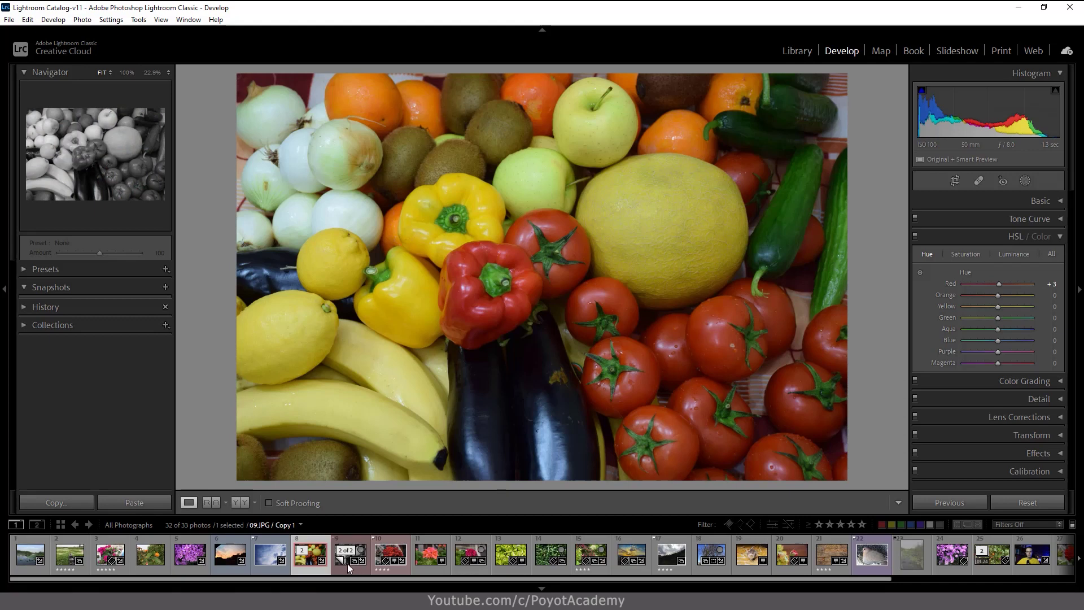
Step: On the black-and-white copy, move the Yellow mix up and settle it at −2
click(346, 568)
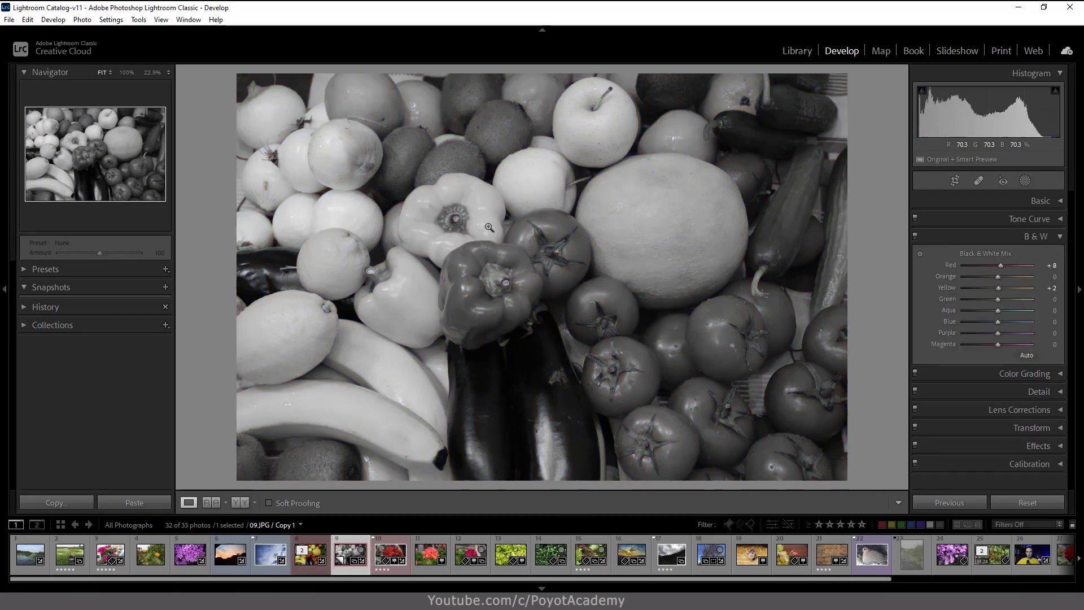
drag(999, 289, 1015, 293)
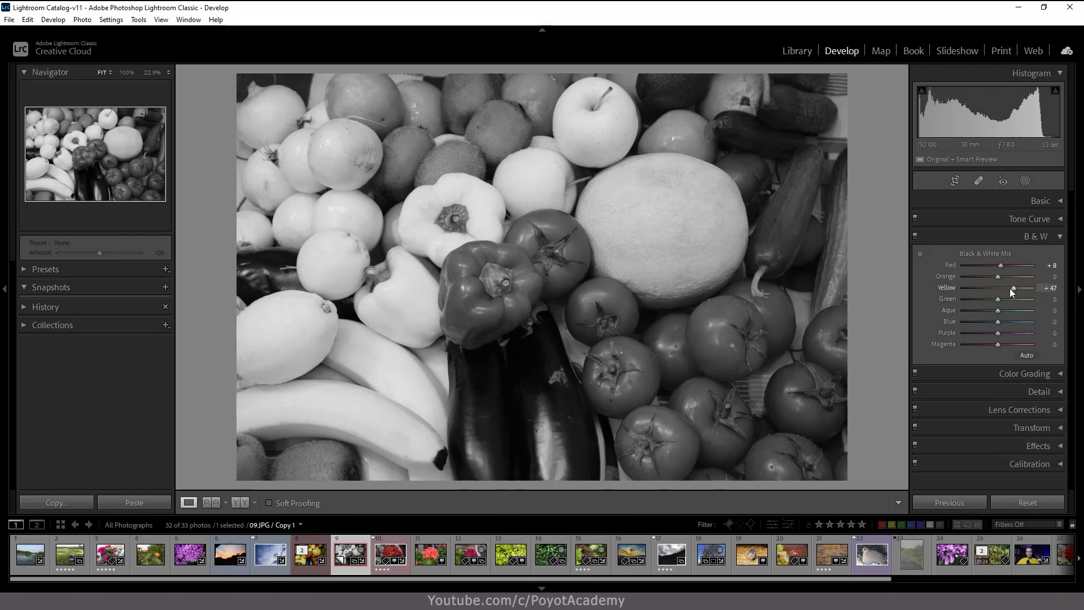
drag(1014, 289, 999, 286)
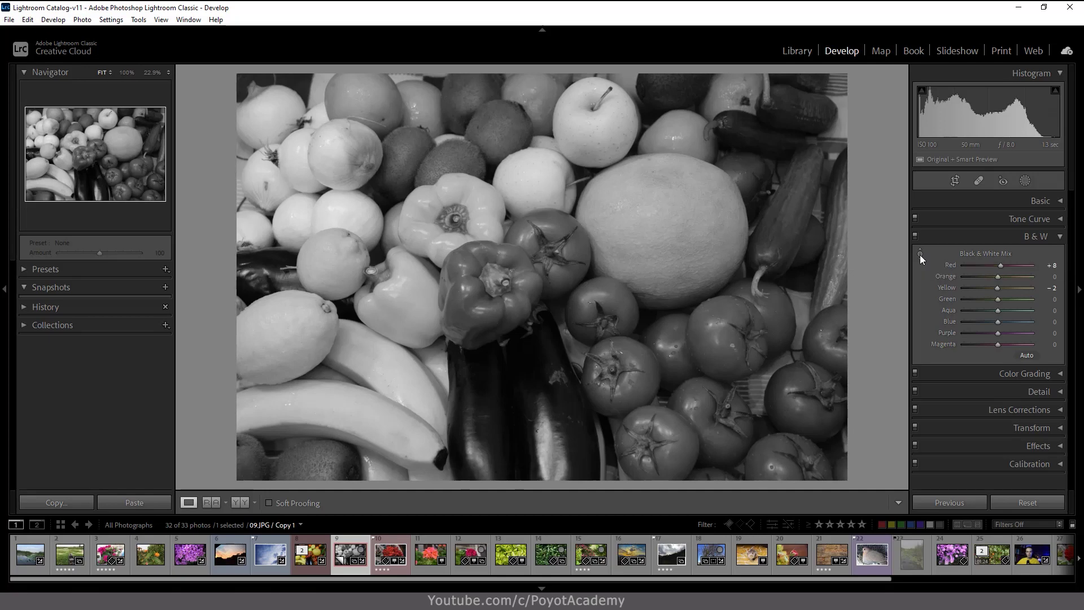
Step: Drag on the tomatoes with the B&W targeted adjustment tool to reach Red +6, Orange −2
click(920, 253)
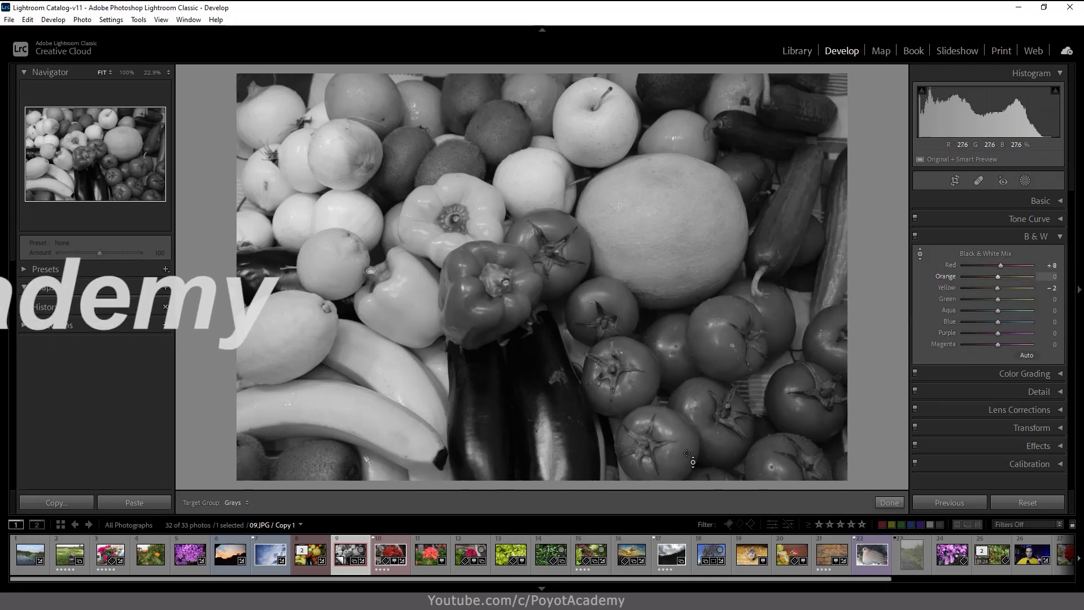
mouse_move(686, 453)
mouse_down()
mouse_move(686, 440)
mouse_move(685, 452)
mouse_up()
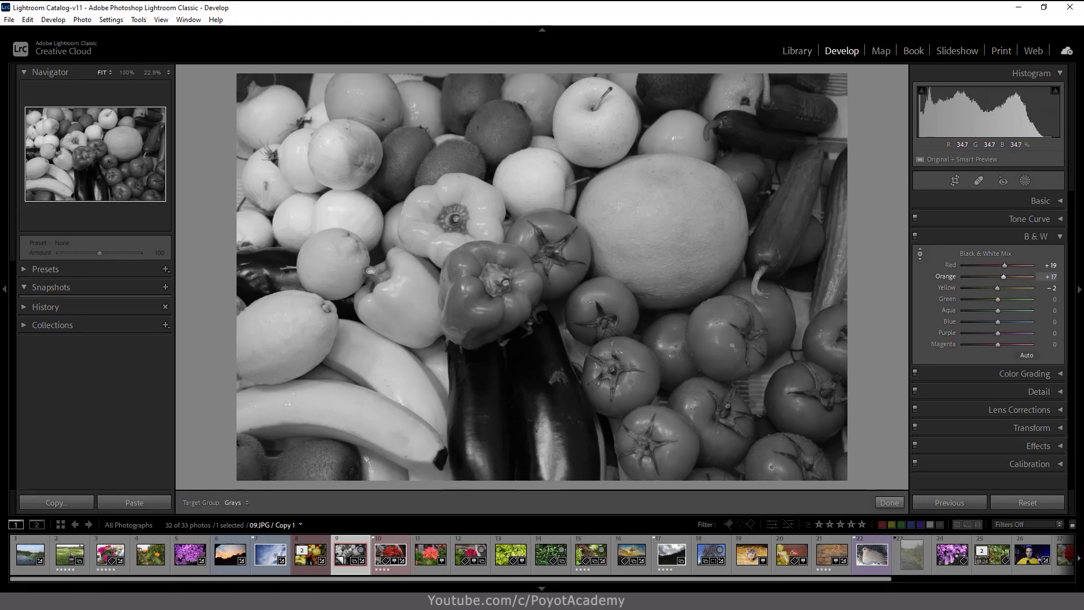
mouse_move(686, 452)
mouse_down()
mouse_move(686, 421)
mouse_move(686, 474)
mouse_move(686, 464)
mouse_up()
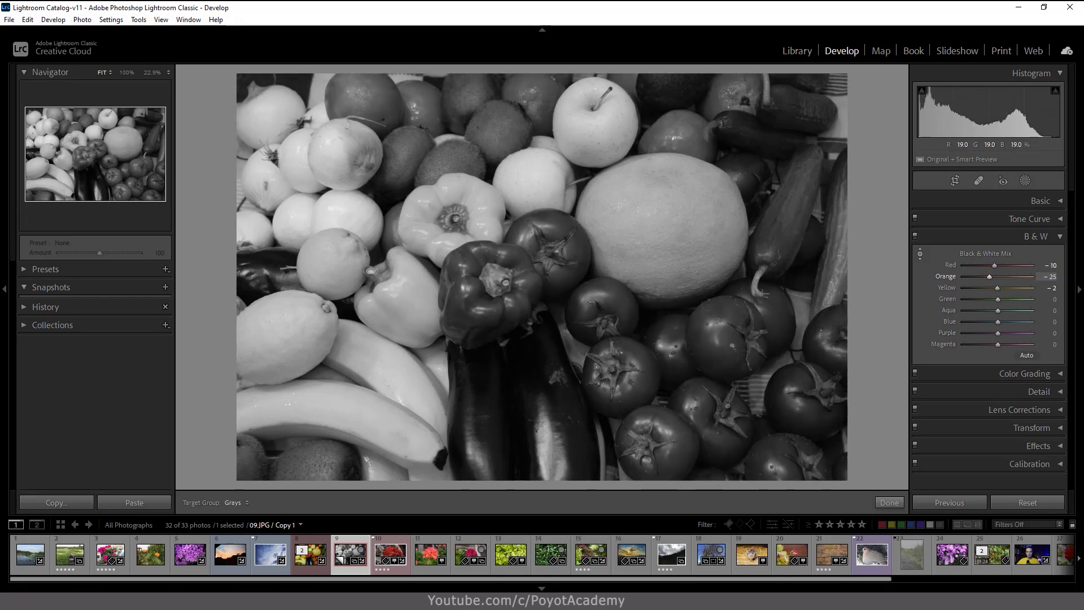
drag(686, 464, 686, 455)
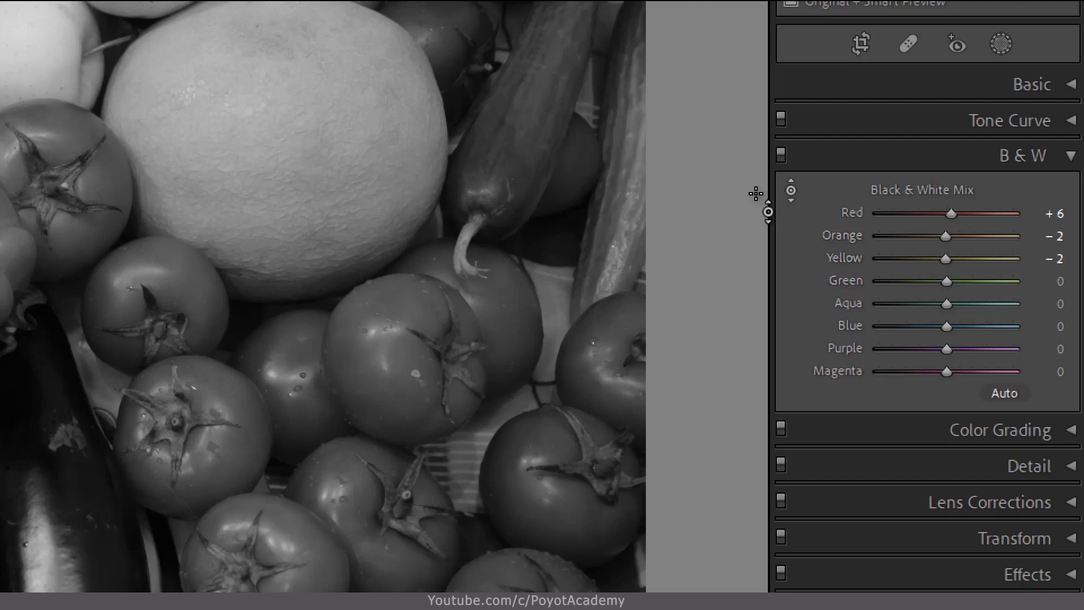
click(792, 191)
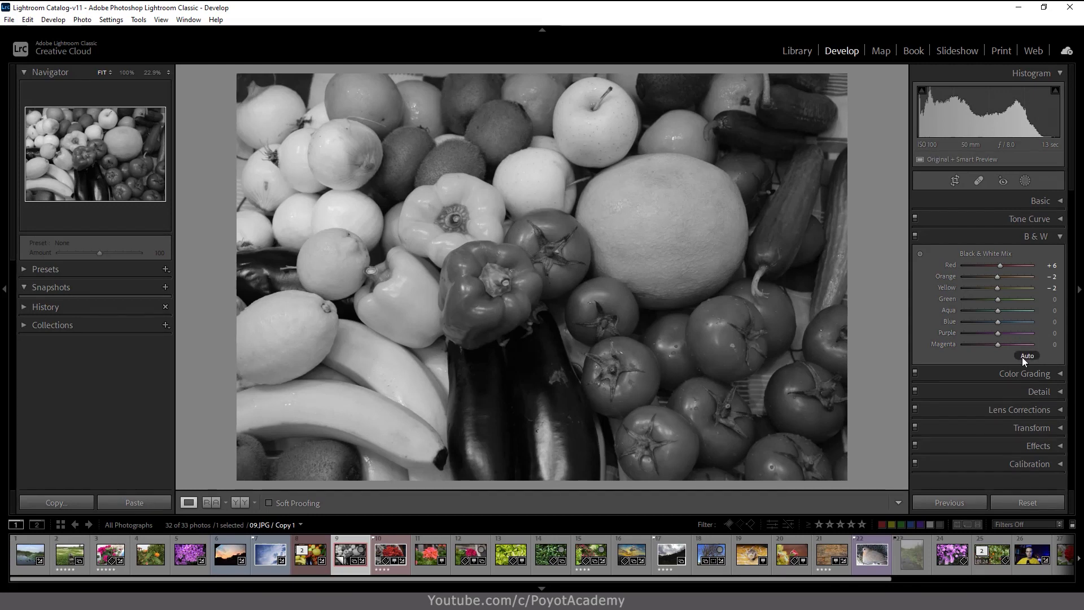
Step: Try the Auto button in the Black & White Mix panel
click(1027, 356)
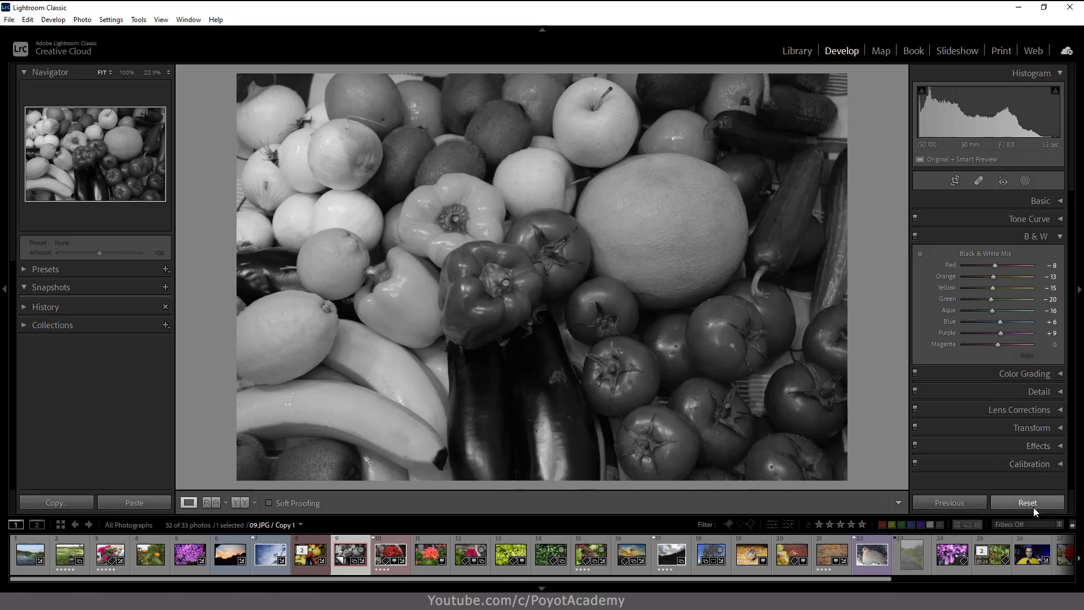
Step: Create a second virtual copy, Copy 2, from the colour original 09.JPG
click(311, 557)
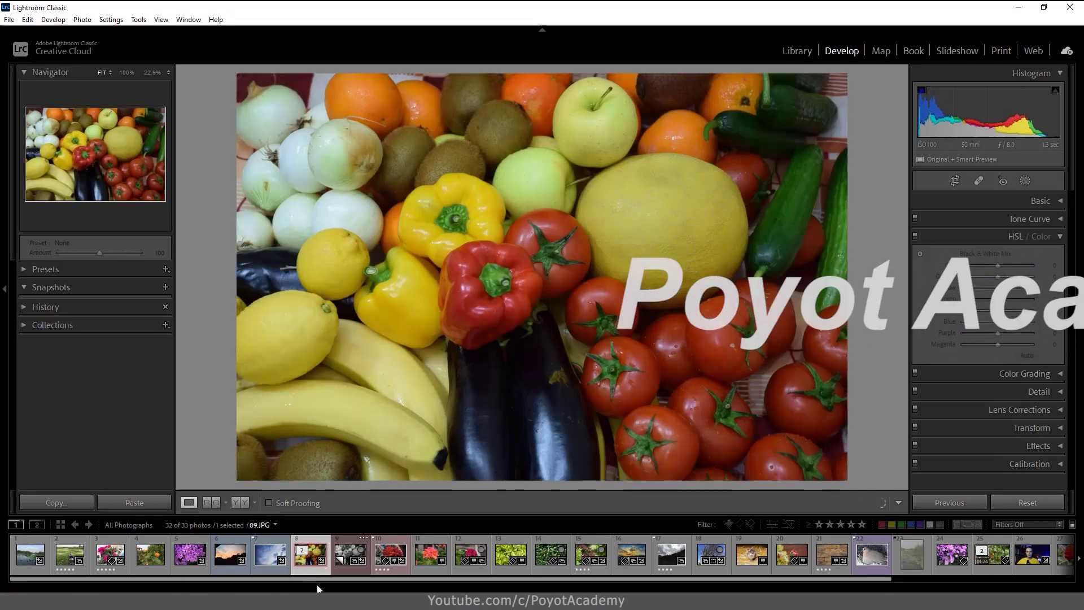
right_click(317, 563)
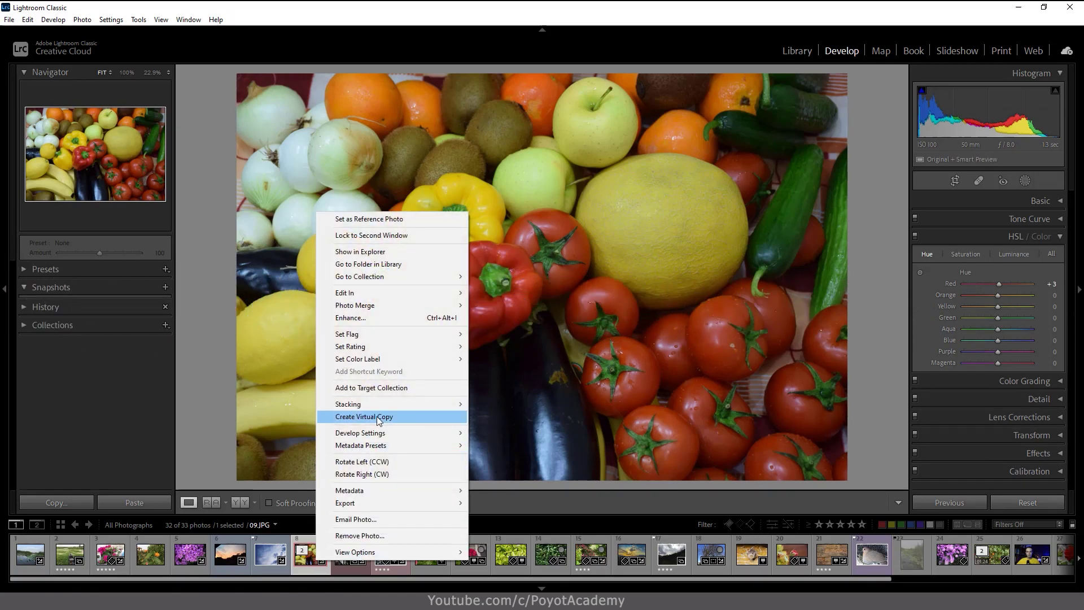
click(175, 6)
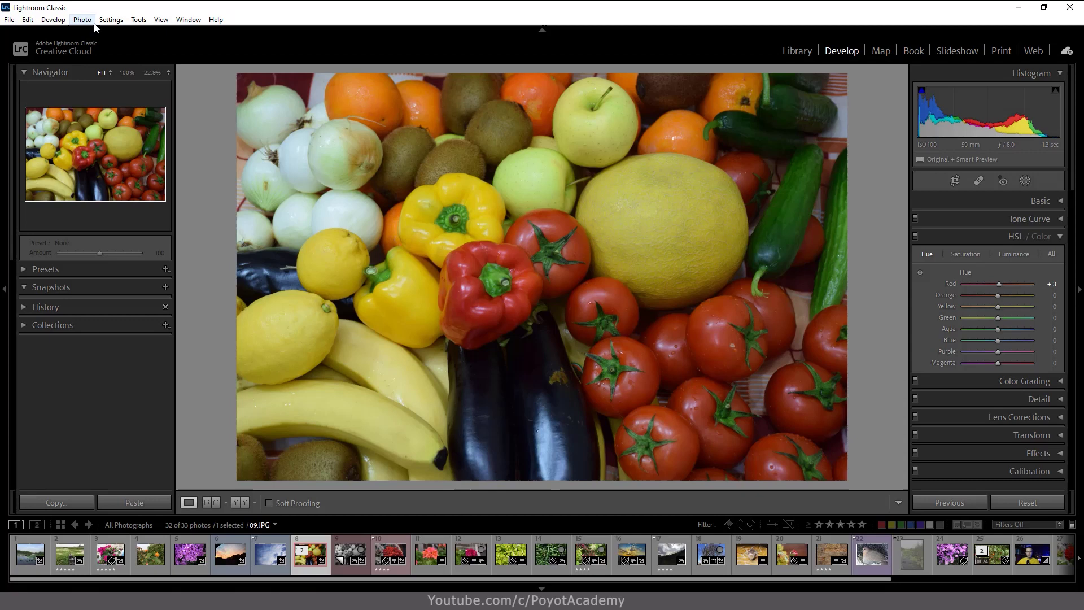
click(82, 19)
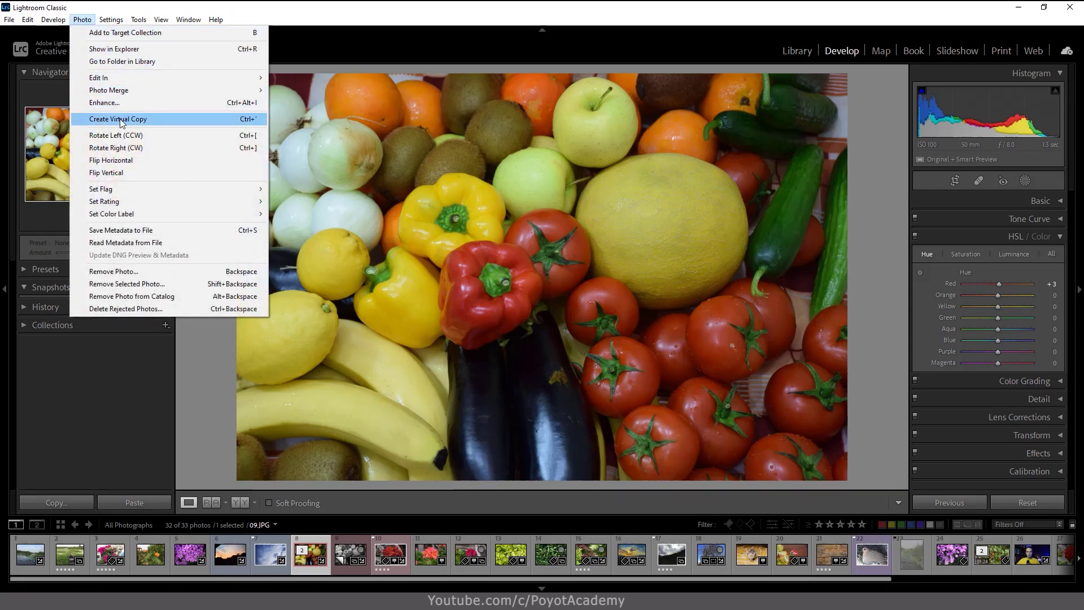
click(632, 5)
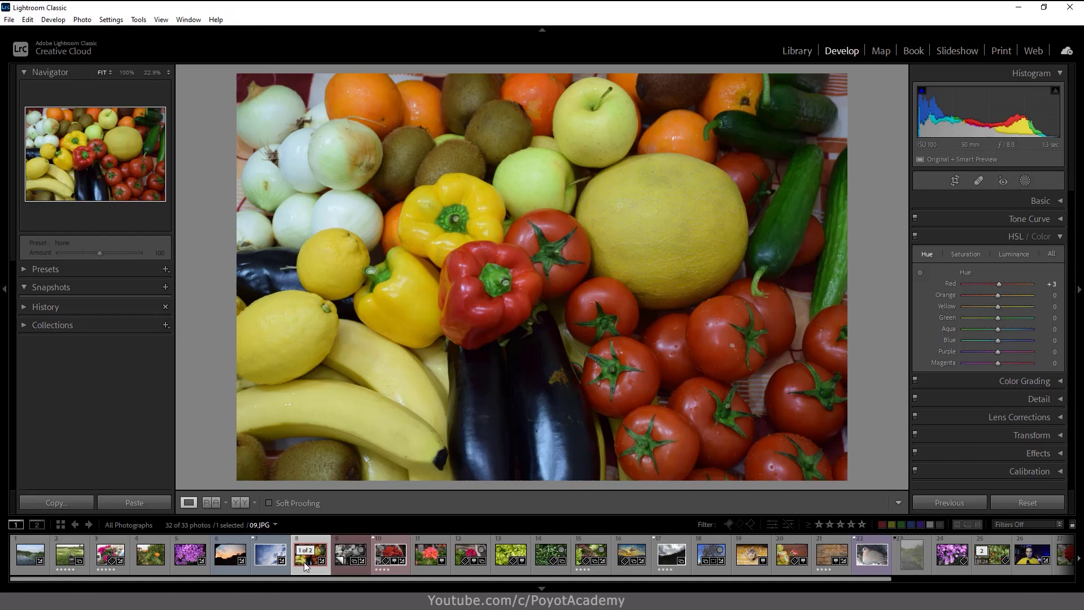
right_click(303, 565)
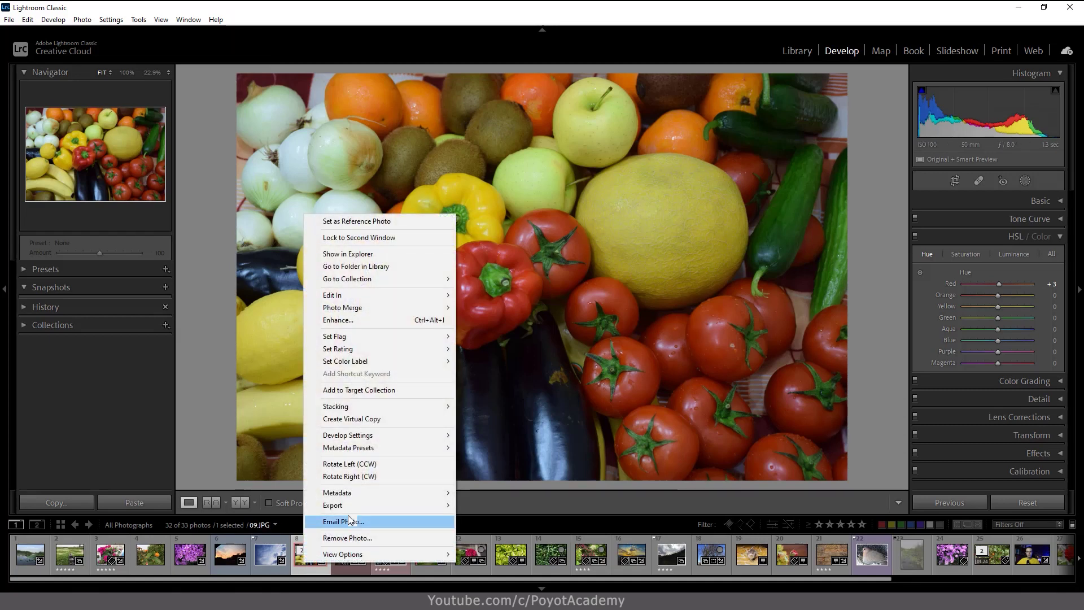
click(347, 420)
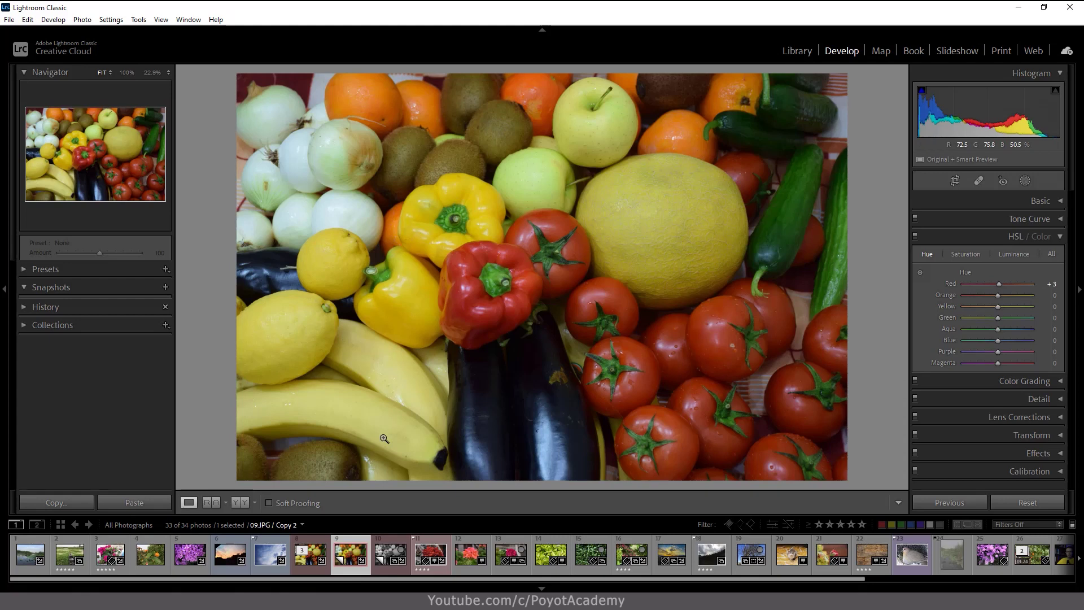
mouse_move(390, 554)
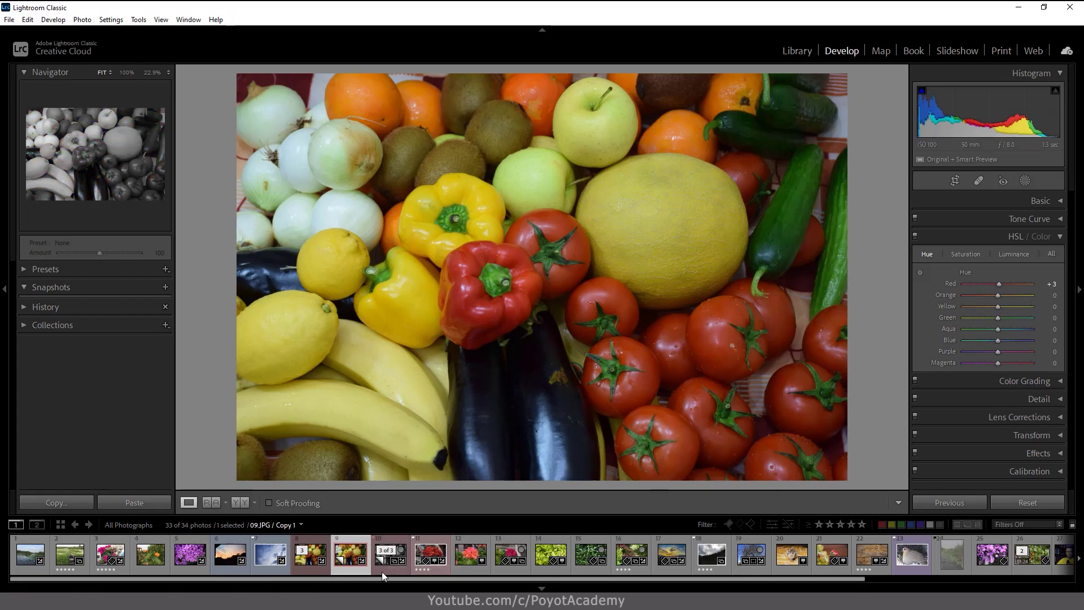
Step: Remove the black-and-white Copy 1 from Lightroom and select the colour Copy 2
click(382, 572)
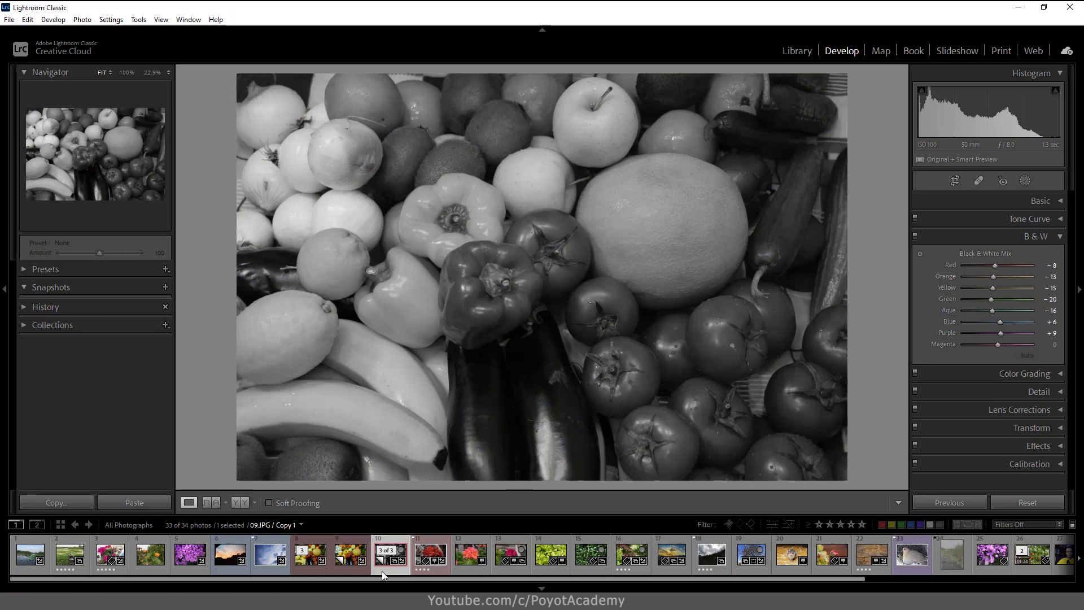
key(Delete)
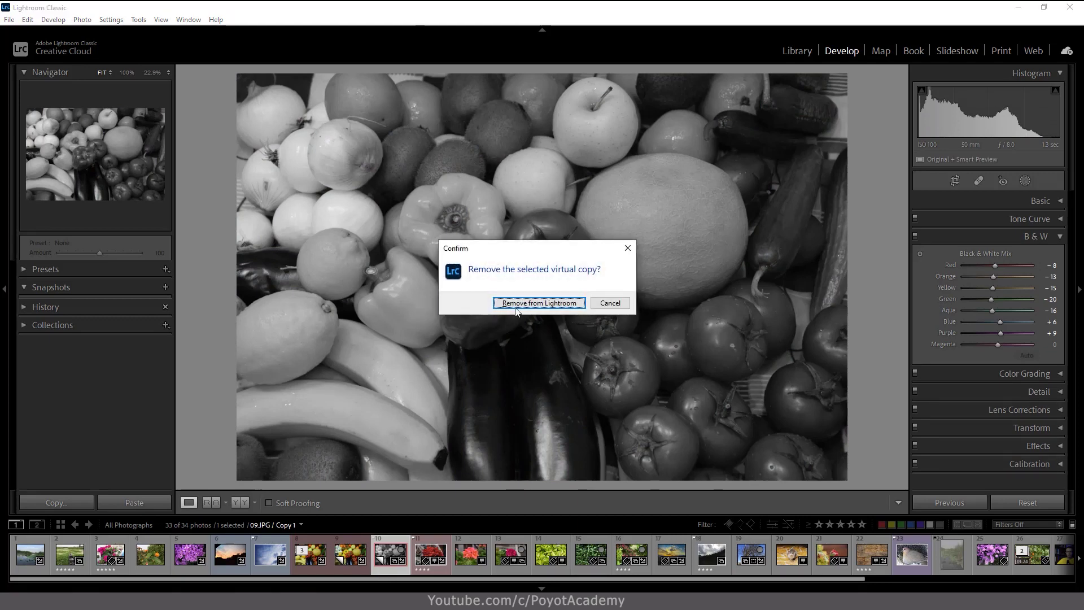
click(524, 308)
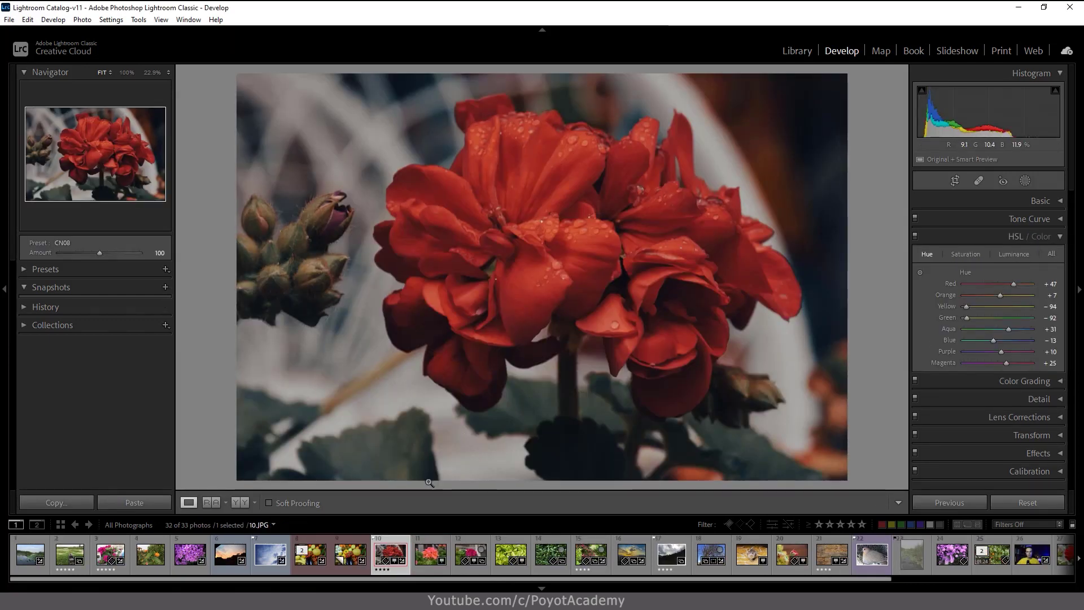
click(356, 569)
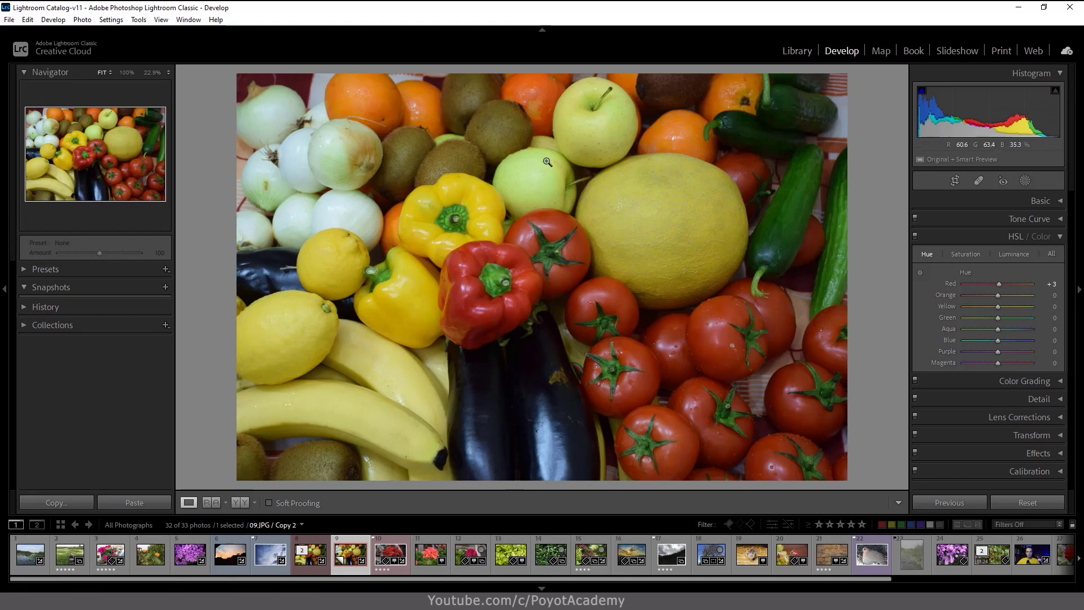
click(23, 272)
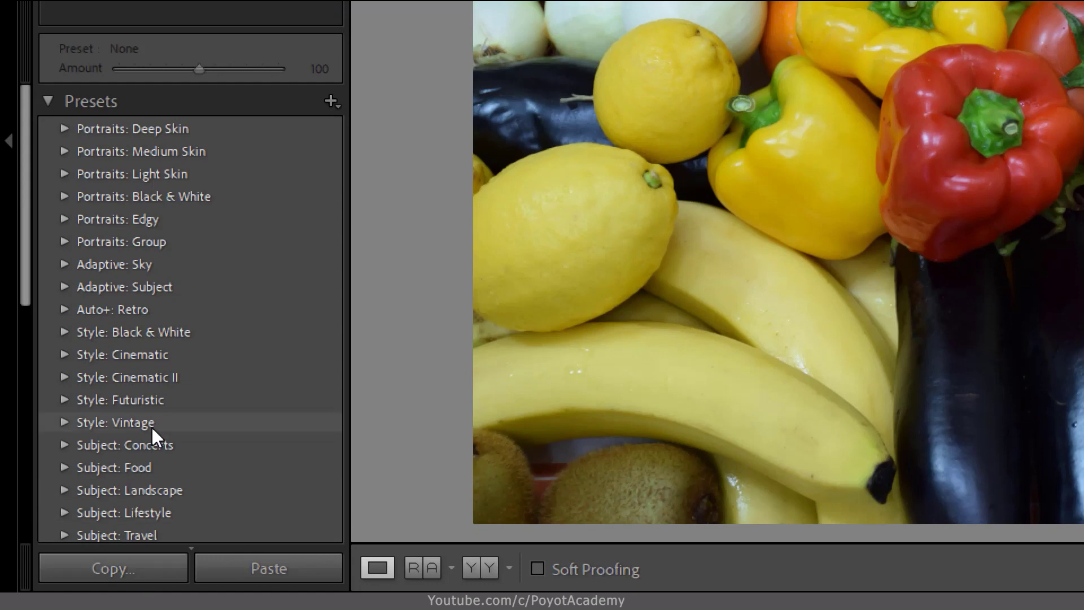
Step: Apply the B&W High Contrast preset from the B&W preset group to Copy 2
scroll(141, 424, down, 3)
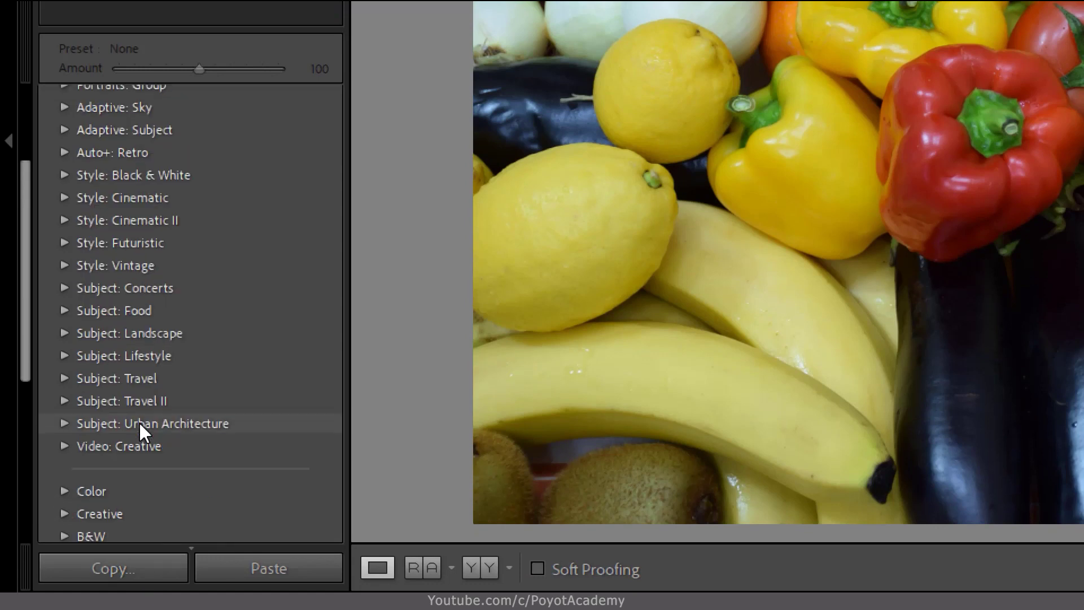
scroll(139, 430, down, 2)
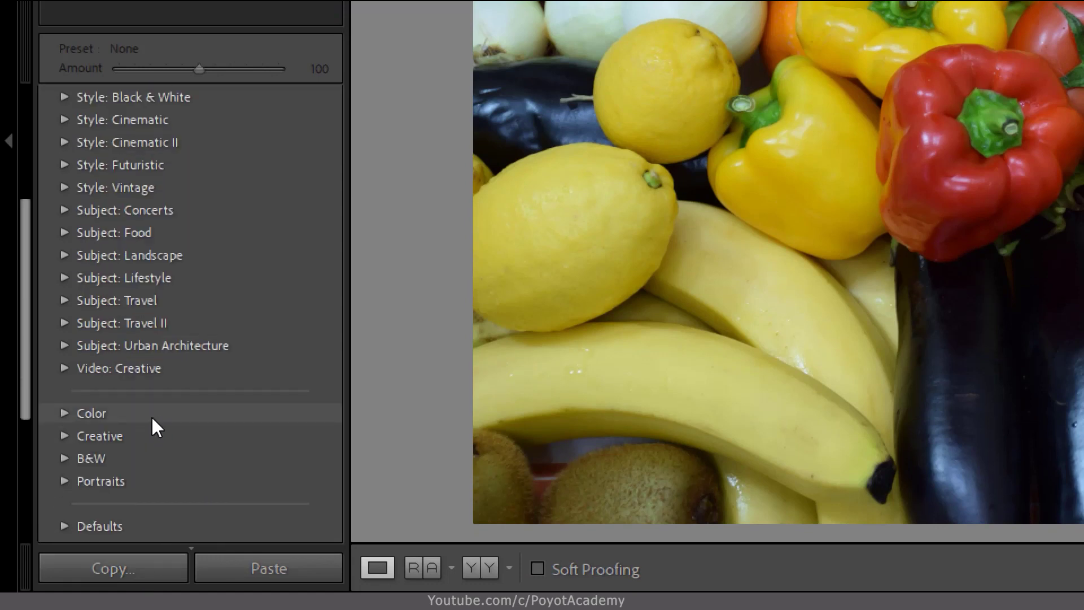
click(65, 459)
scroll(235, 449, down, 4)
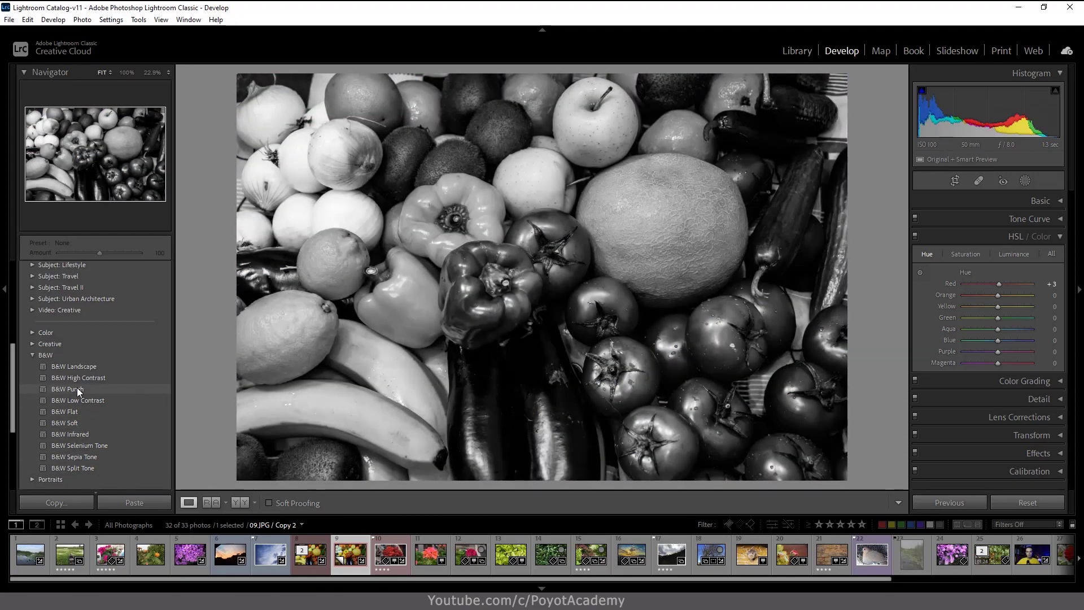
click(74, 378)
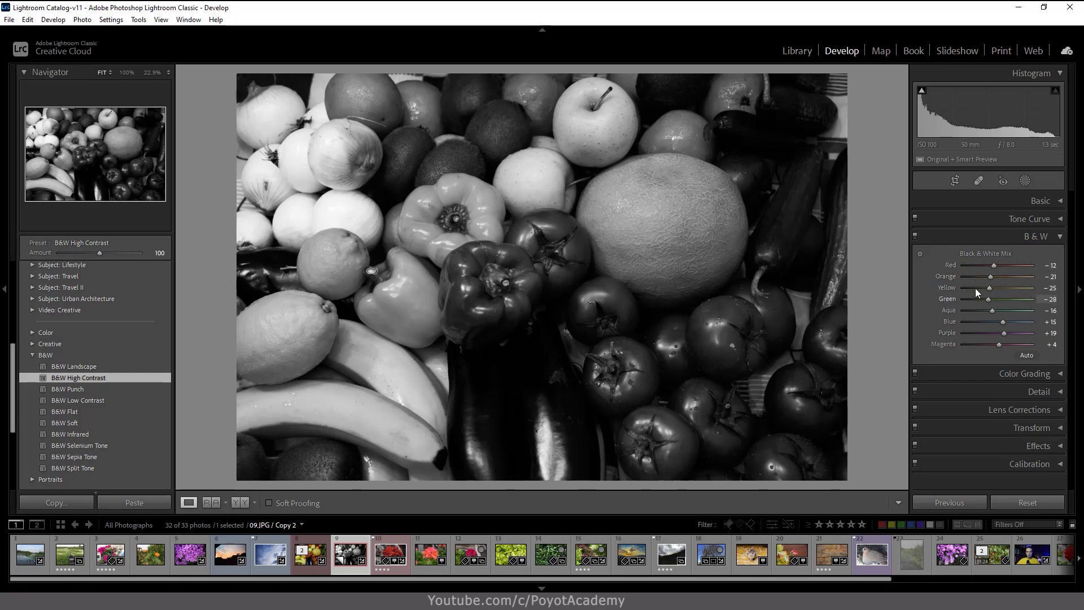
Step: Drag the Red slider in the Black & White Mix from −12 to +38
drag(994, 266, 1011, 267)
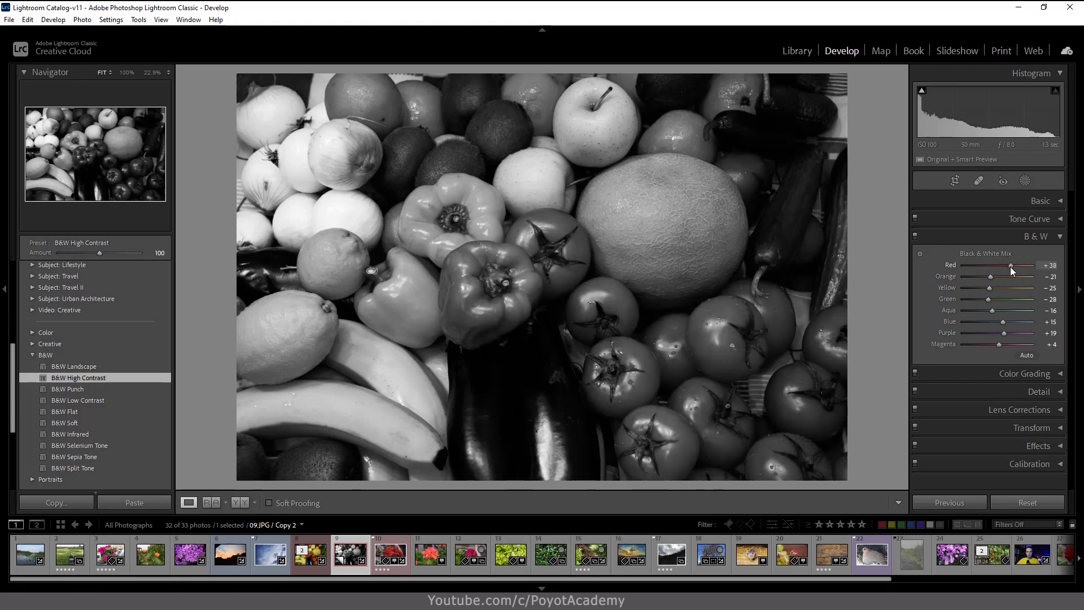